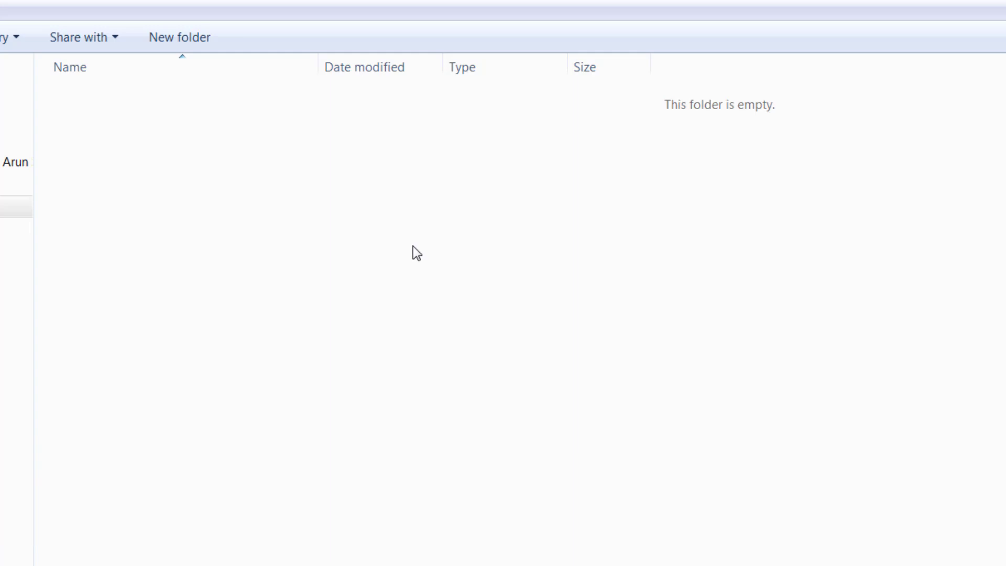
# Generate the video project folders in the empty folder with the Create YT Folders command.
pyautogui.rightClick(415, 247)
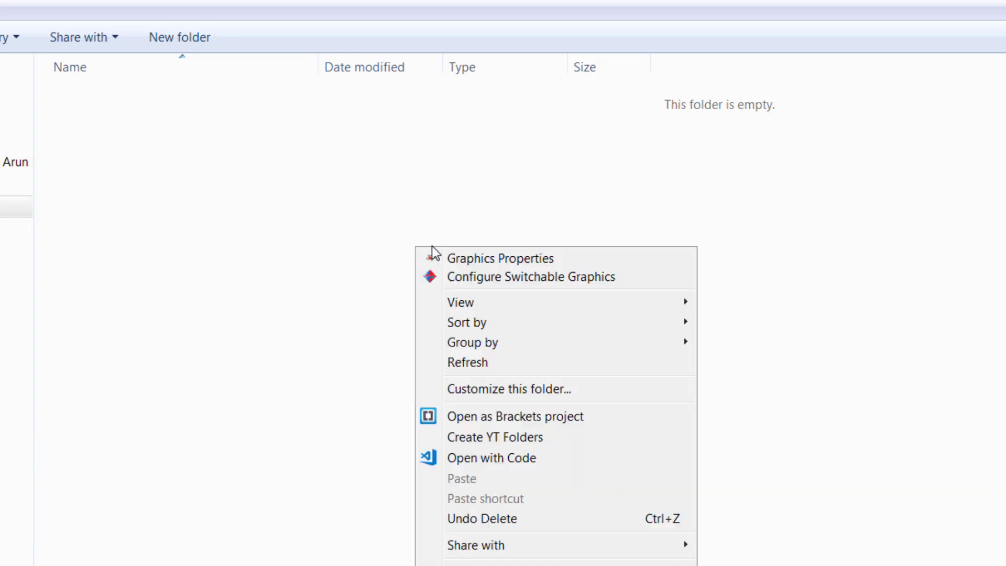
pyautogui.click(542, 439)
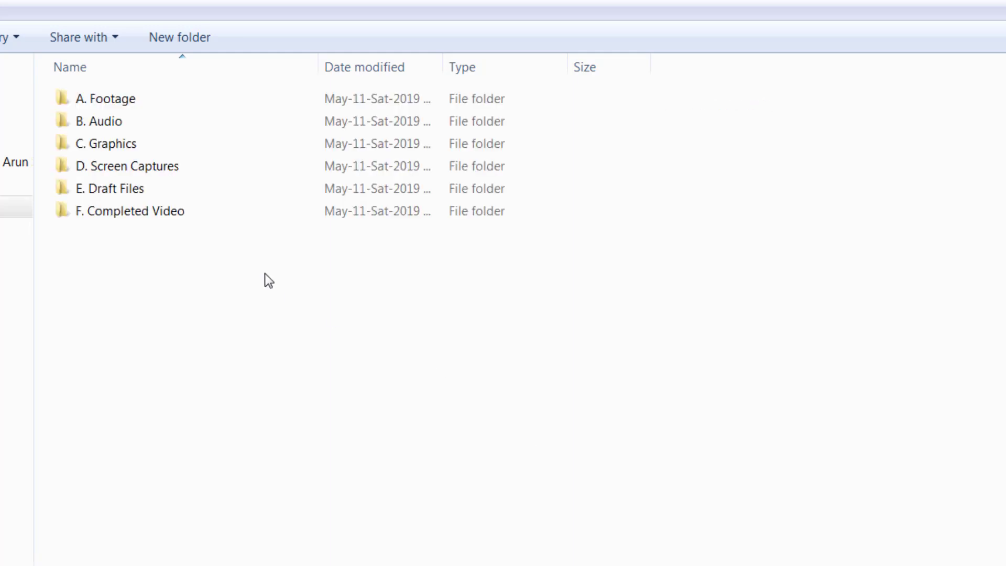
pyautogui.moveTo(265, 278); pyautogui.dragTo(99, 81)
pyautogui.click(257, 303)
pyautogui.moveTo(198, 298); pyautogui.dragTo(47, 81)
pyautogui.click(263, 301)
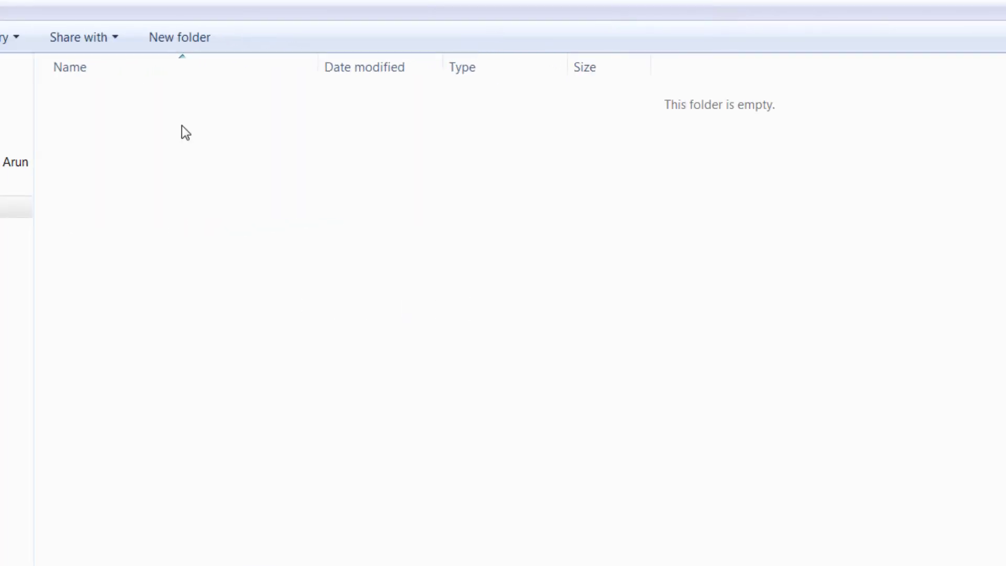
# Create a new text document in the Creating batch folders directory, keeping its default name.
pyautogui.rightClick(232, 179)
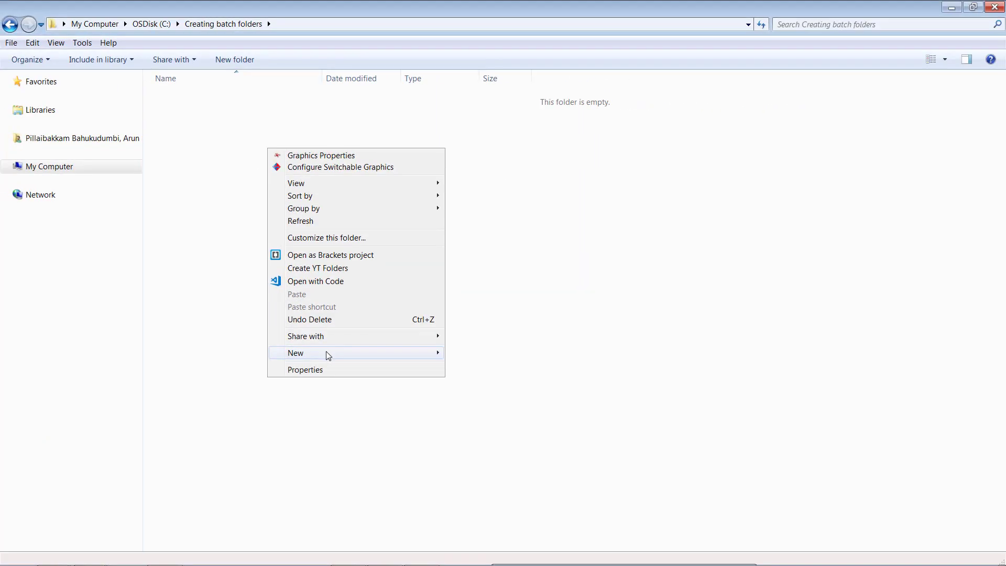
pyautogui.moveTo(326, 352)
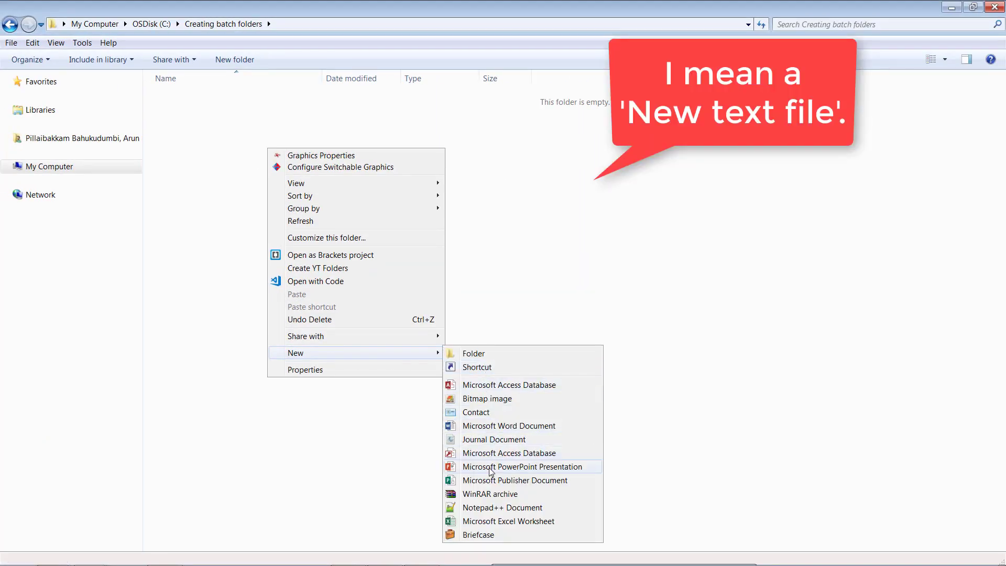
pyautogui.click(493, 507)
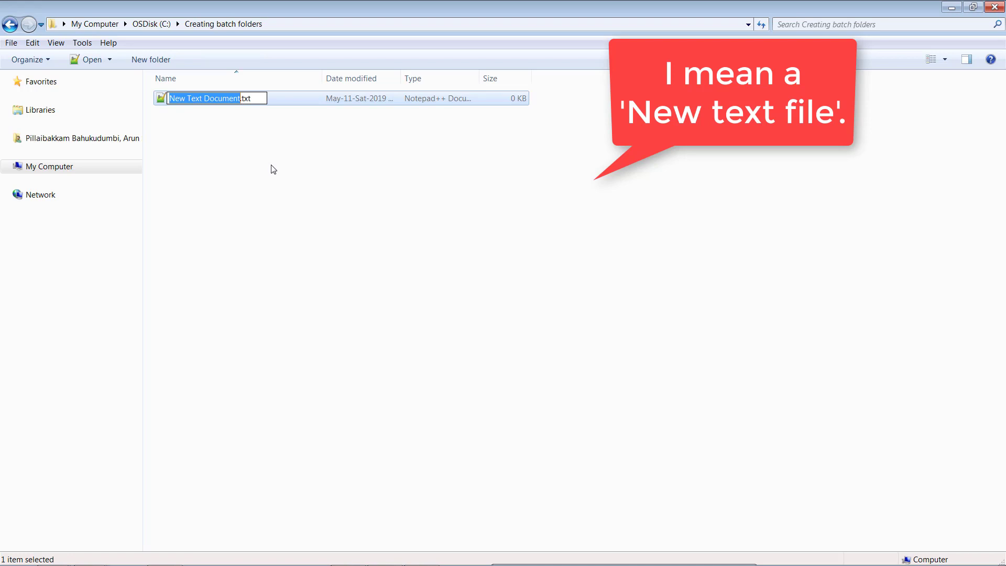
pyautogui.press('Return')
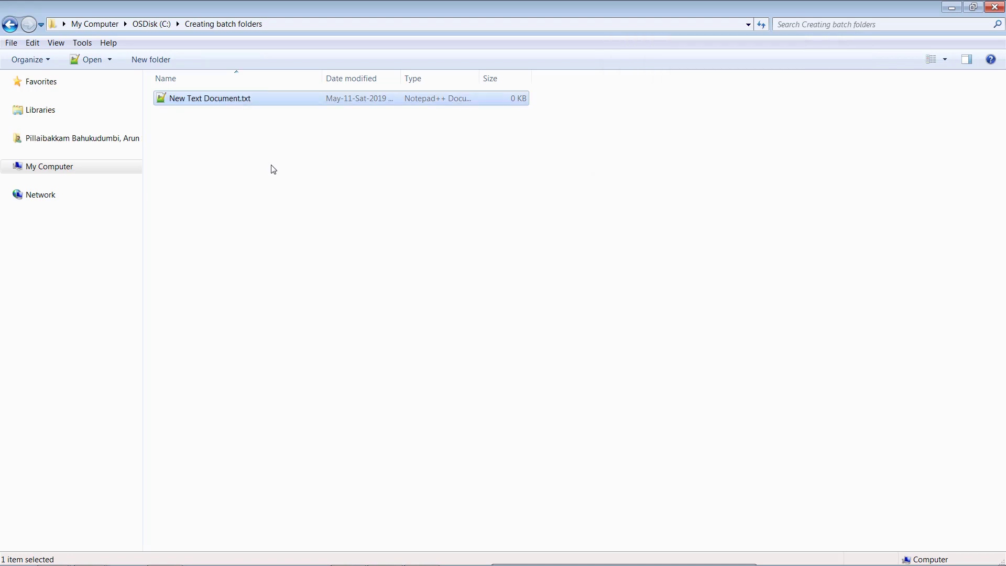
pyautogui.rightClick(232, 100)
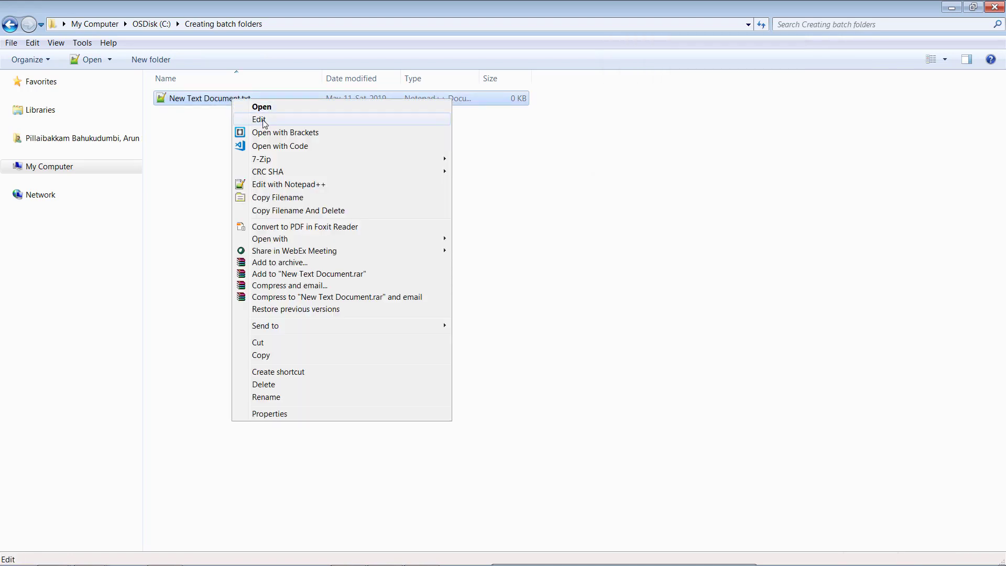
pyautogui.click(252, 117)
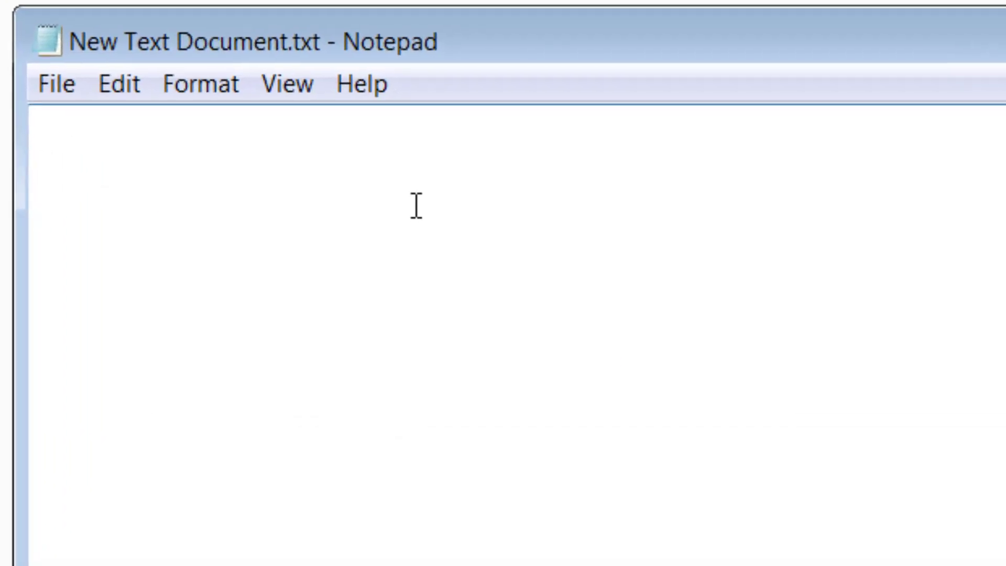
pyautogui.write('@echo off')
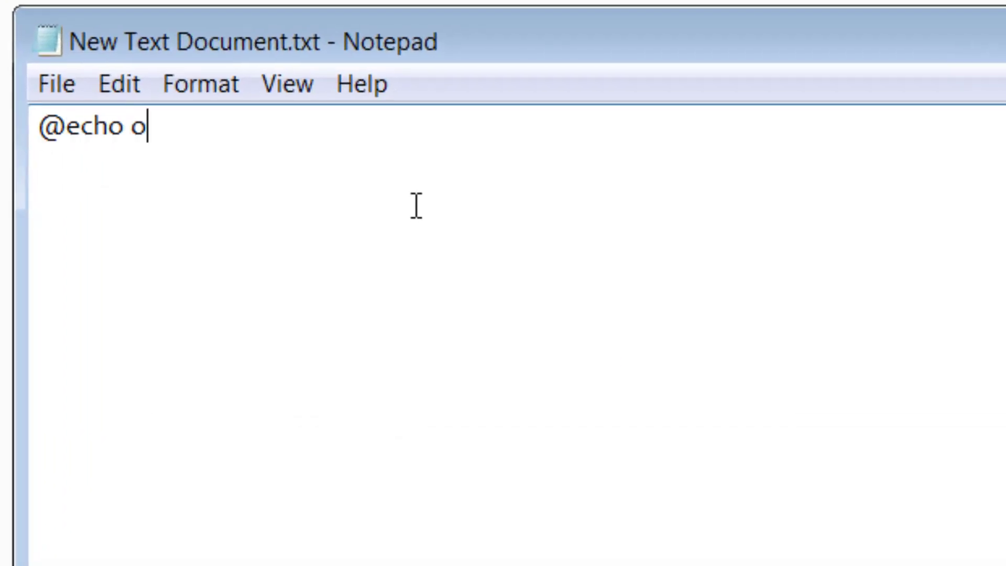
pyautogui.press('Return')
pyautogui.press('Return')
# Start an md command below it with "1. folder one" in quotation marks as the first folder name.
pyautogui.write('md')
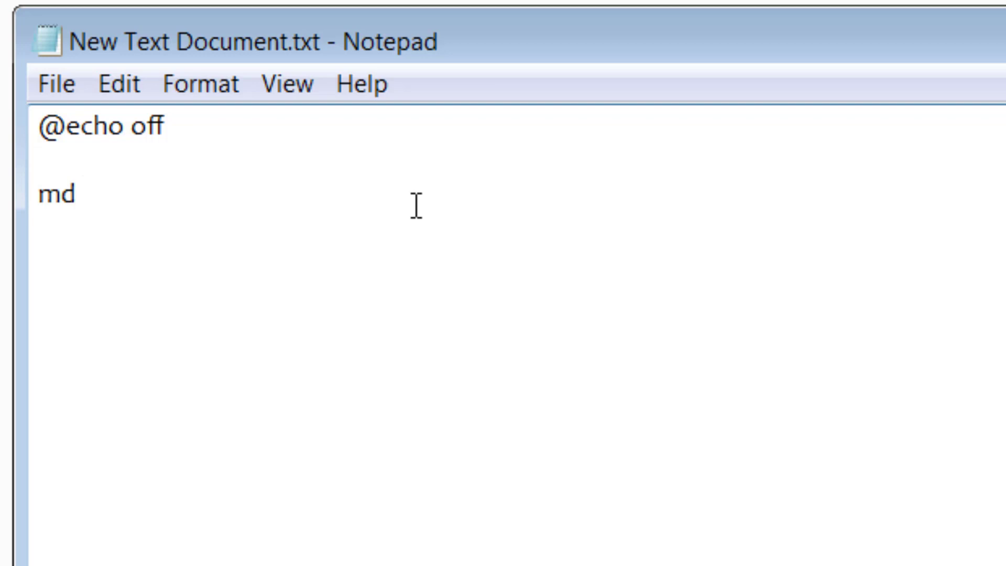
pyautogui.write(' ""')
pyautogui.press('Left')
pyautogui.write('1. folder 1')
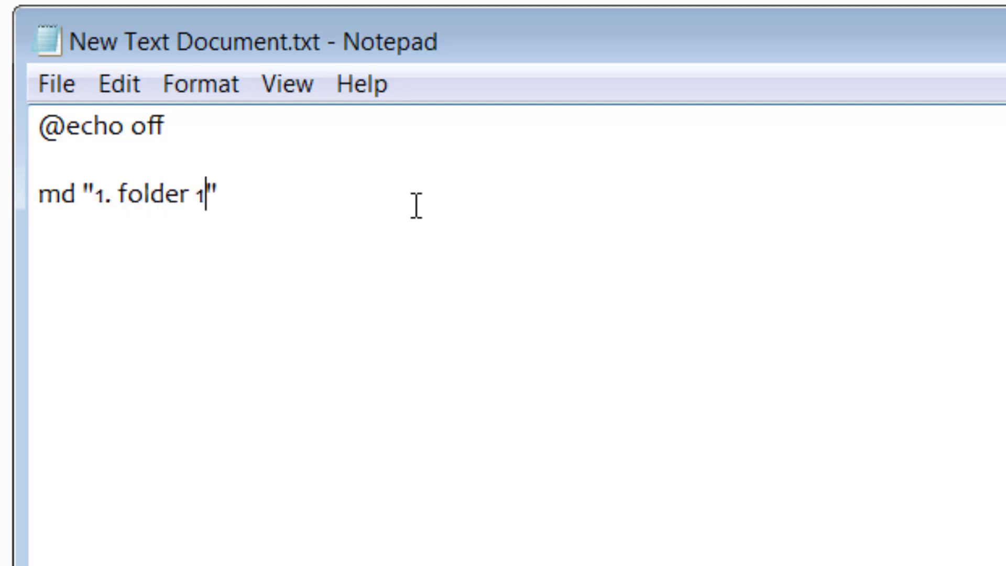
pyautogui.press('BackSpace')
pyautogui.write('one')
pyautogui.press('End')
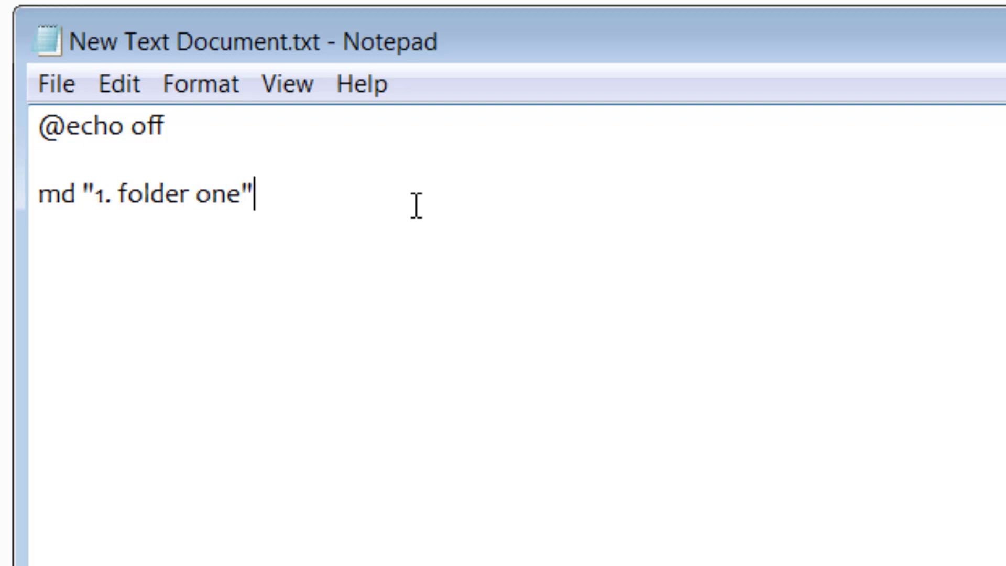
# Extend the md line with the quoted names "2. another folder" "3. mickey" "4. donald" "5. popeye", then save and close the file.
pyautogui.write('""')
pyautogui.press('Left')
pyautogui.write('2. ')
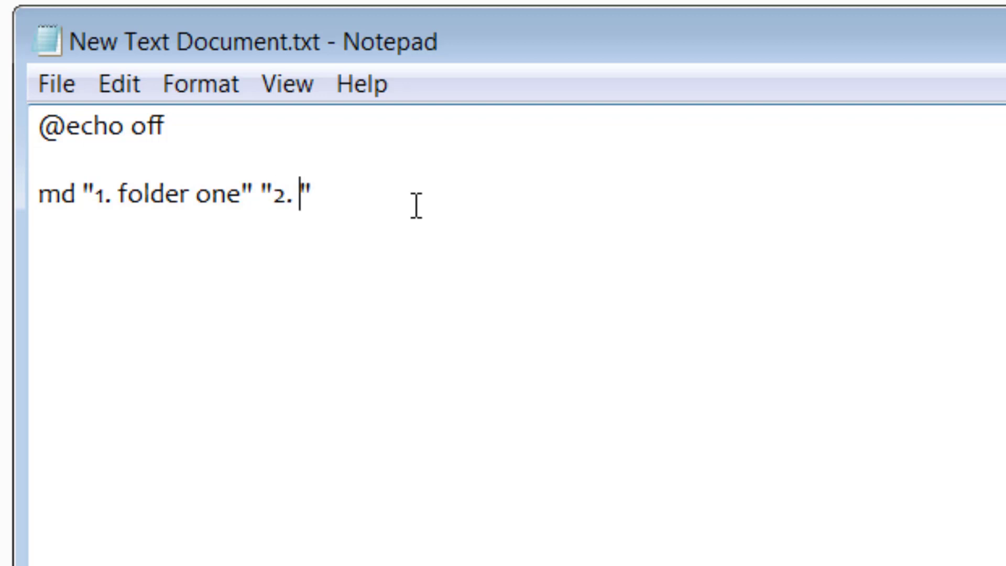
pyautogui.write('another folder')
pyautogui.press('Right')
pyautogui.write('"3. ')
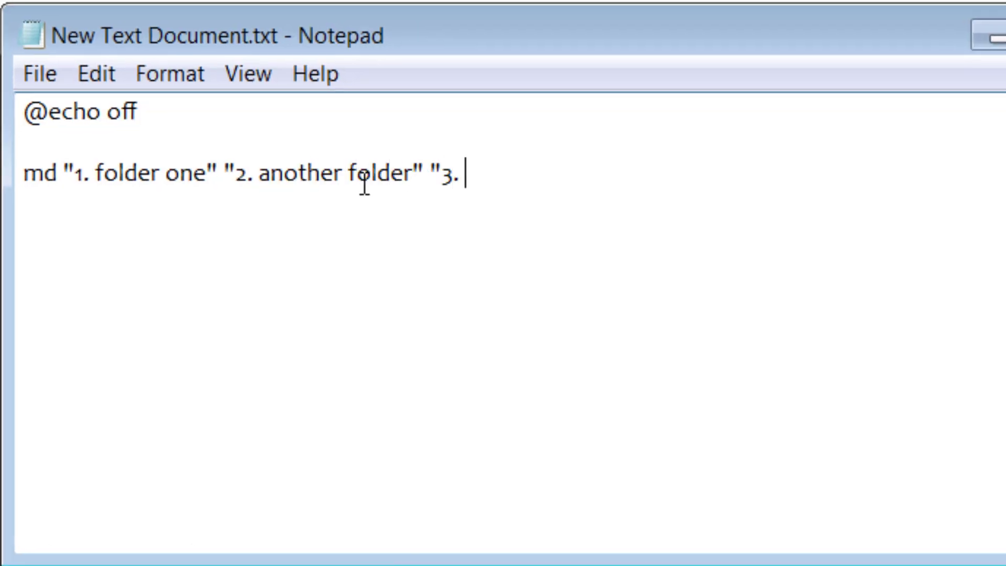
pyautogui.write('mickey" "4. donald" "5.')
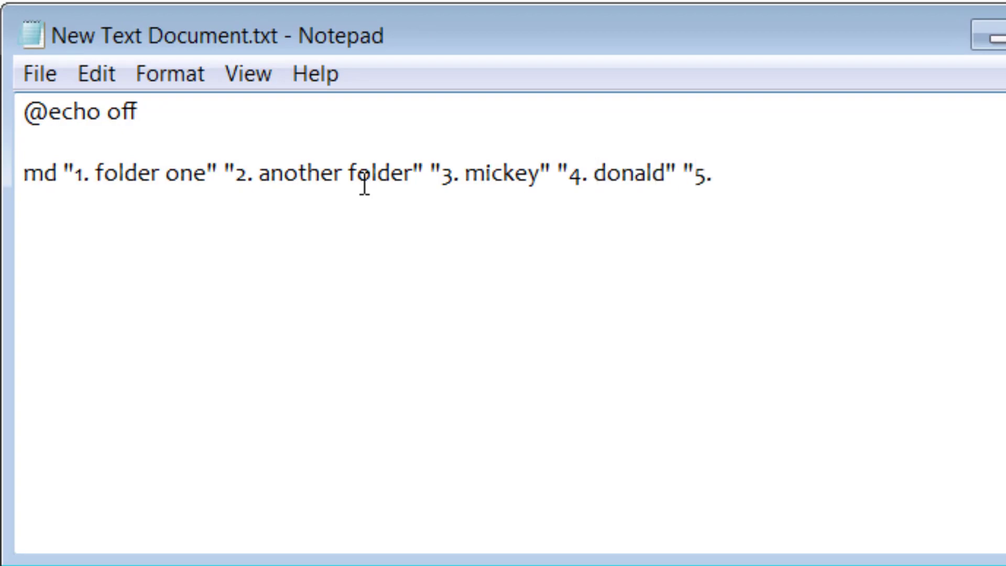
pyautogui.write(' popeye"')
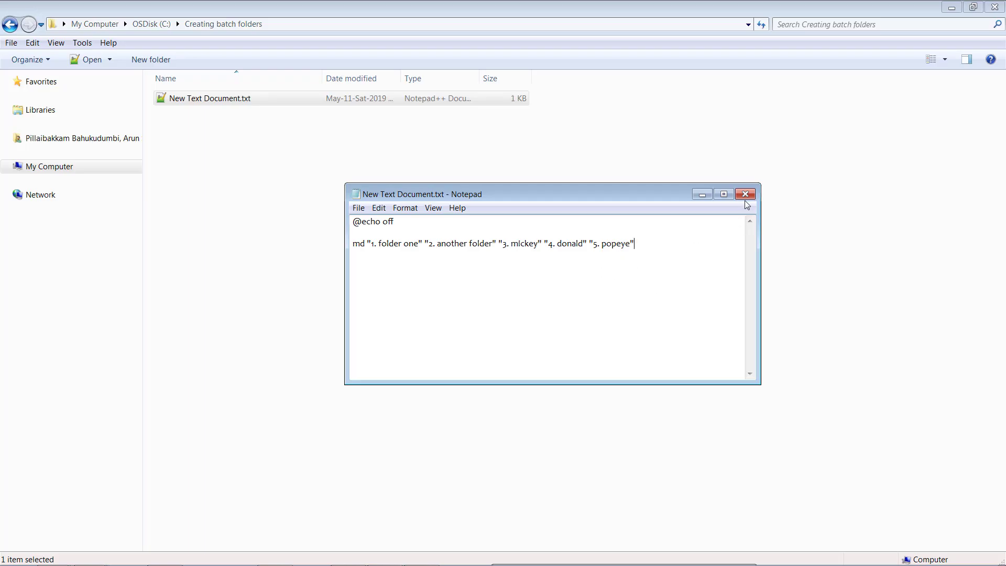
pyautogui.click(745, 195)
pyautogui.click(247, 160)
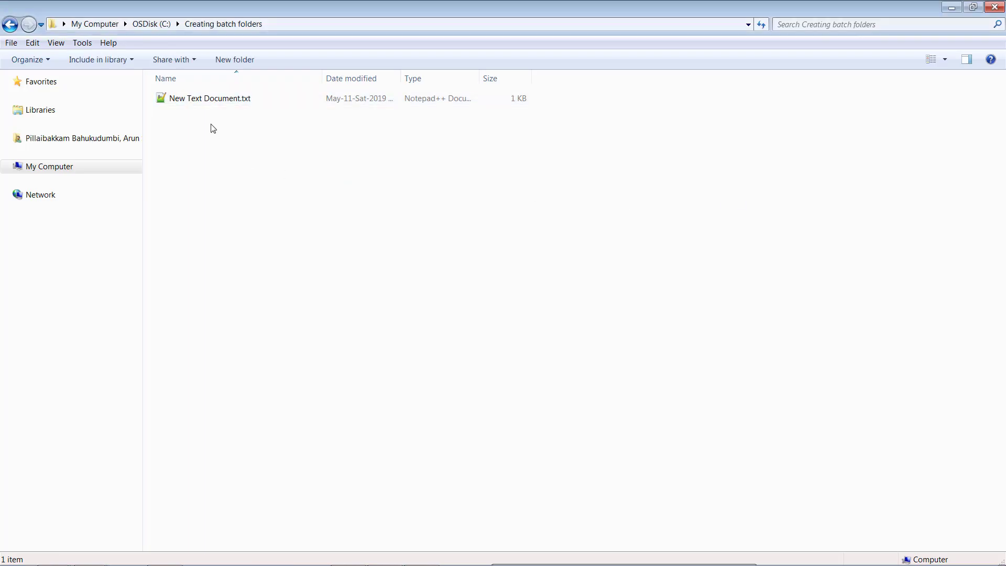
# Rename the text file to New Text Document.bat and accept the extension change.
pyautogui.click(209, 99)
pyautogui.press('F2')
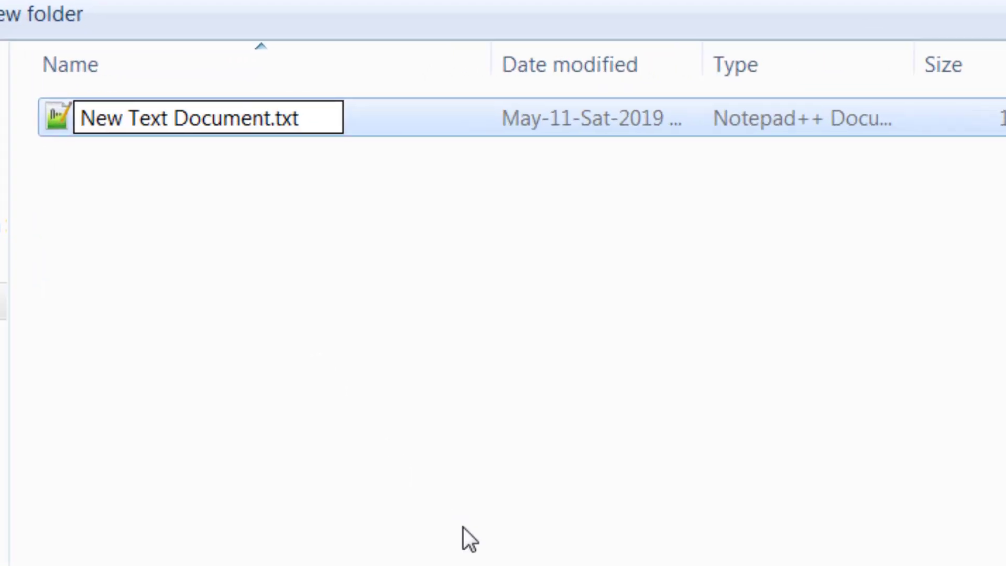
pyautogui.press('BackSpace')
pyautogui.press('BackSpace')
pyautogui.press('BackSpace')
pyautogui.write('ba')
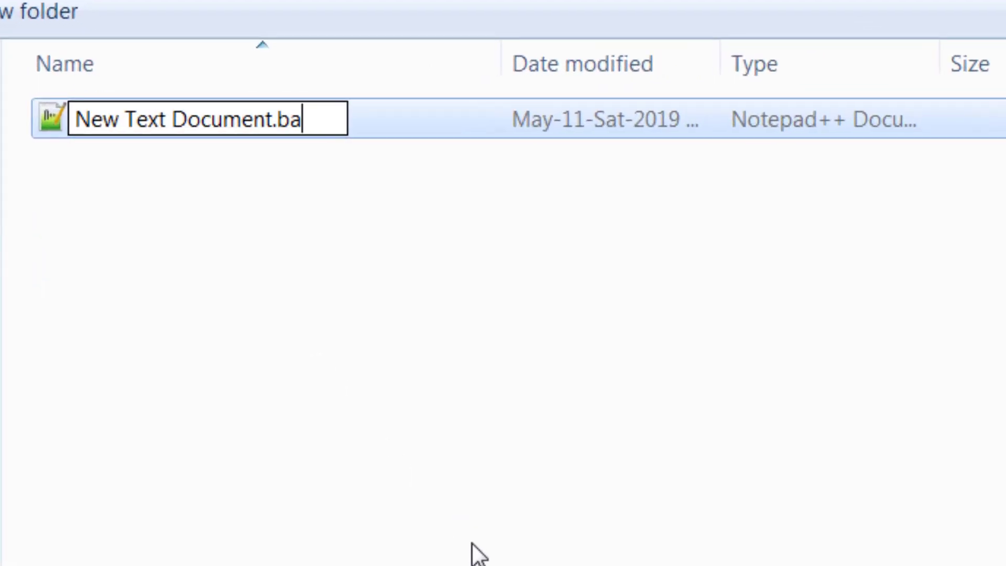
pyautogui.write('t')
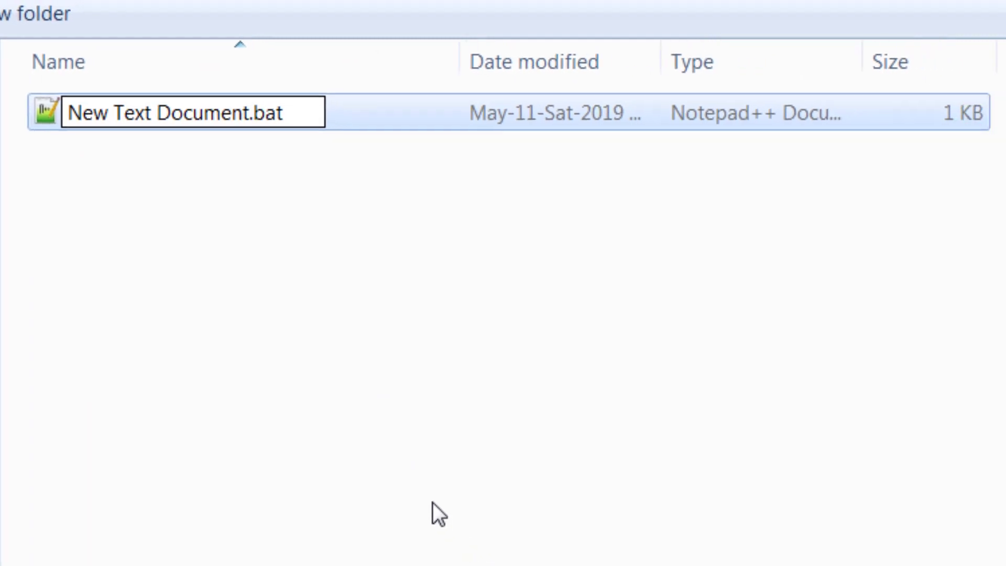
pyautogui.press('Return')
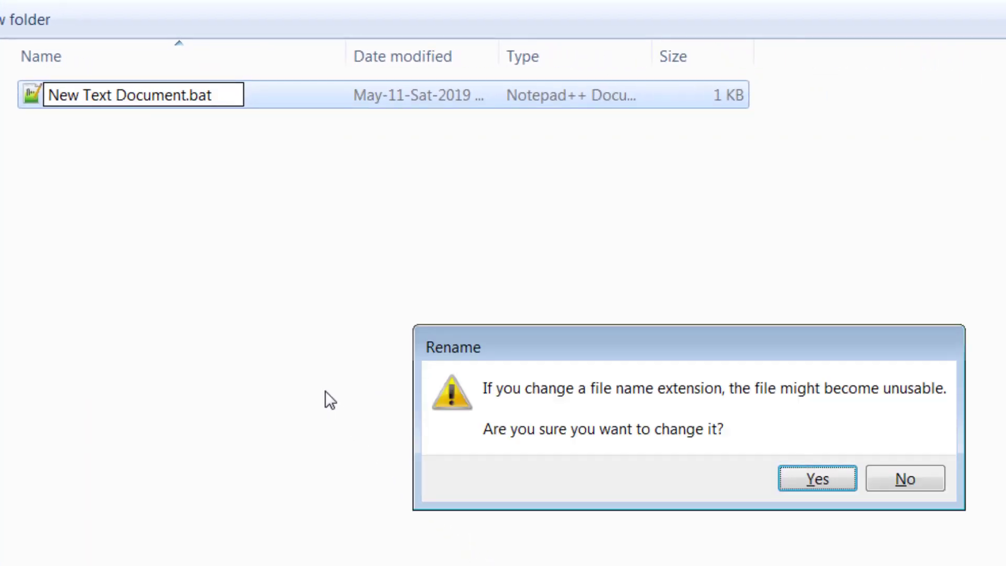
pyautogui.press('Return')
pyautogui.click(300, 299)
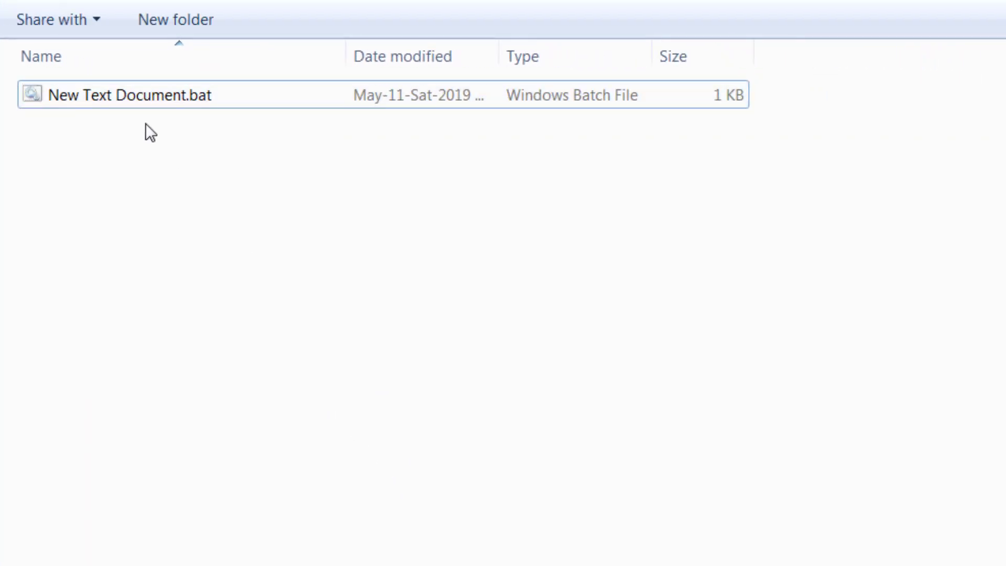
# Run New Text Document.bat to generate its numbered folders, and add the lettered video folders with Create YT Folders.
pyautogui.click(163, 94)
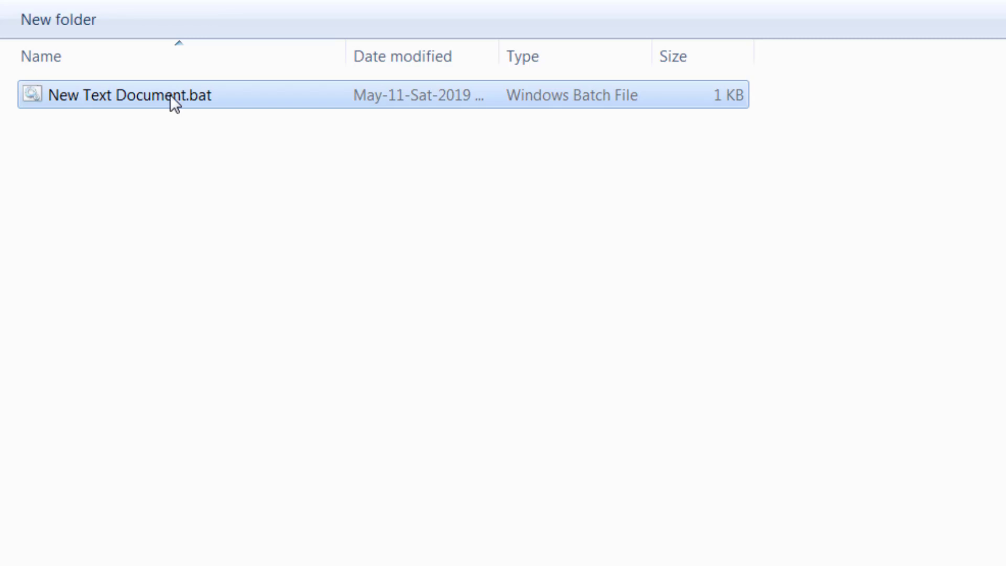
pyautogui.doubleClick(171, 95)
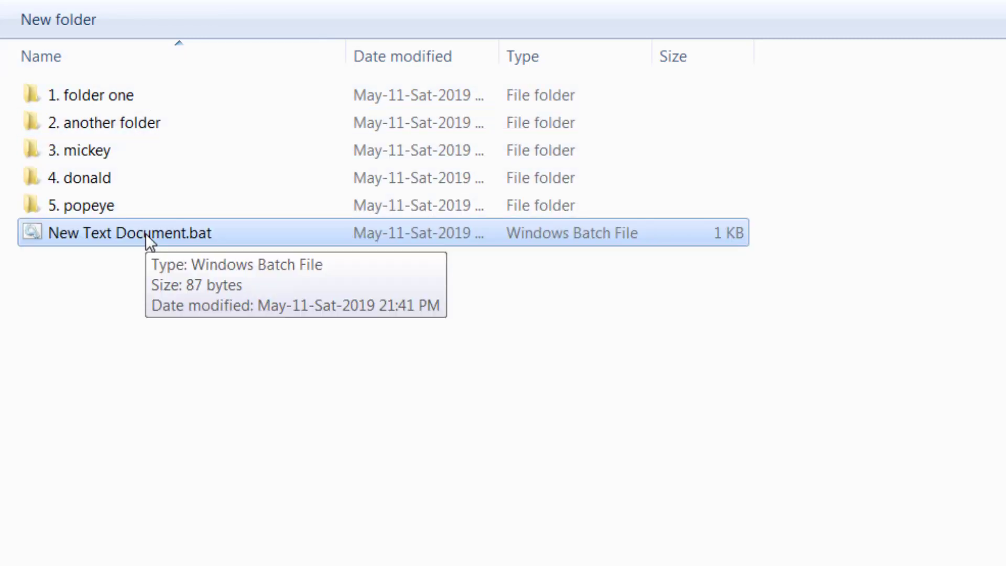
pyautogui.click(152, 317)
pyautogui.click(126, 231)
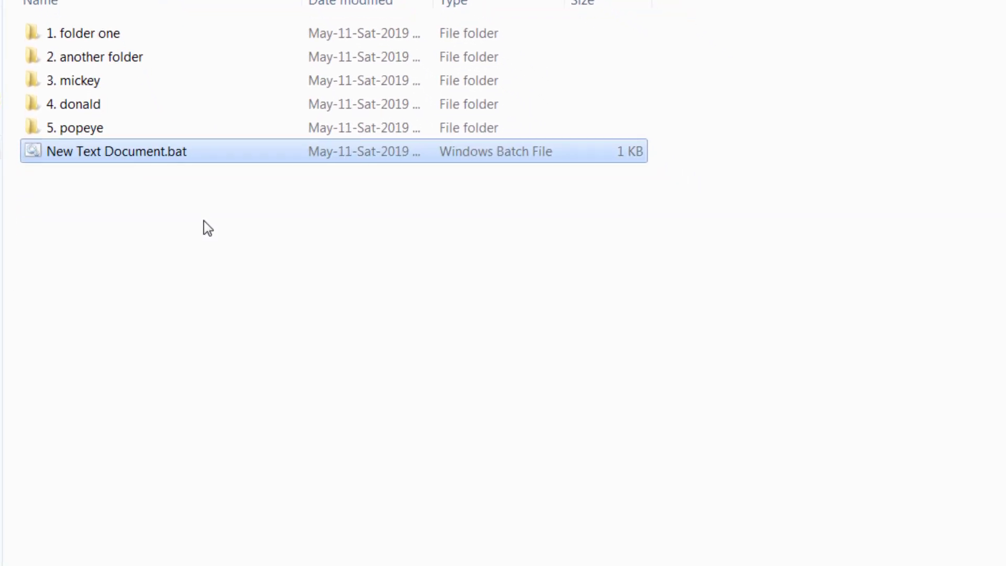
pyautogui.rightClick(204, 225)
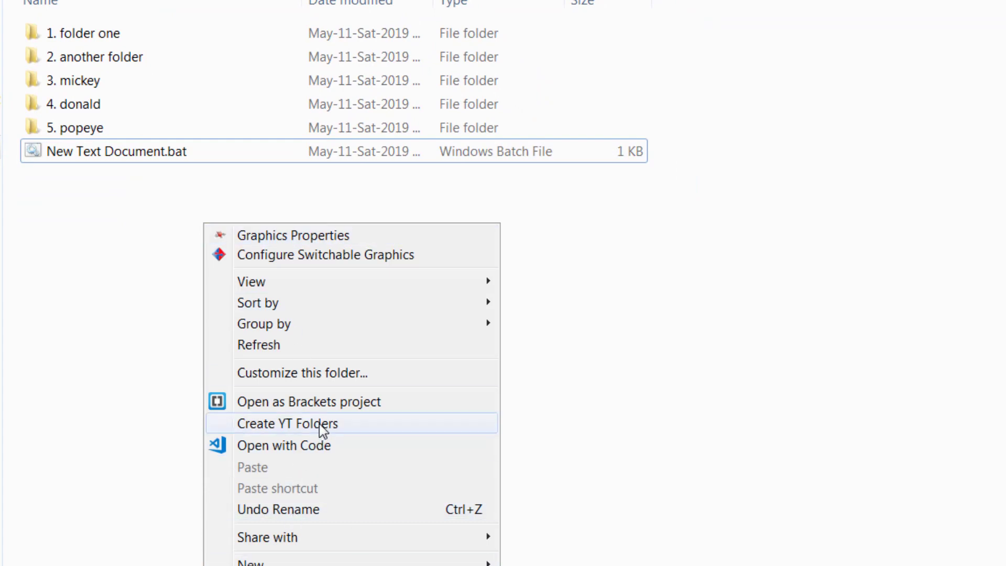
pyautogui.click(319, 424)
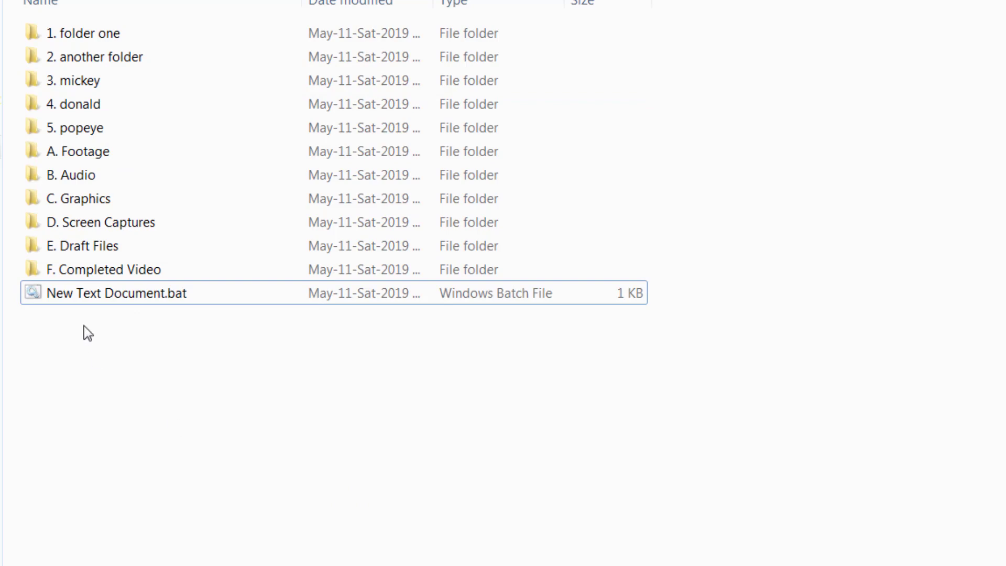
# Delete all generated folders from "1. folder one" through "F. Completed Video", keeping New Text Document.bat.
pyautogui.click(89, 269)
pyautogui.keyDown('shift'); pyautogui.click(76, 37); pyautogui.keyUp('shift')
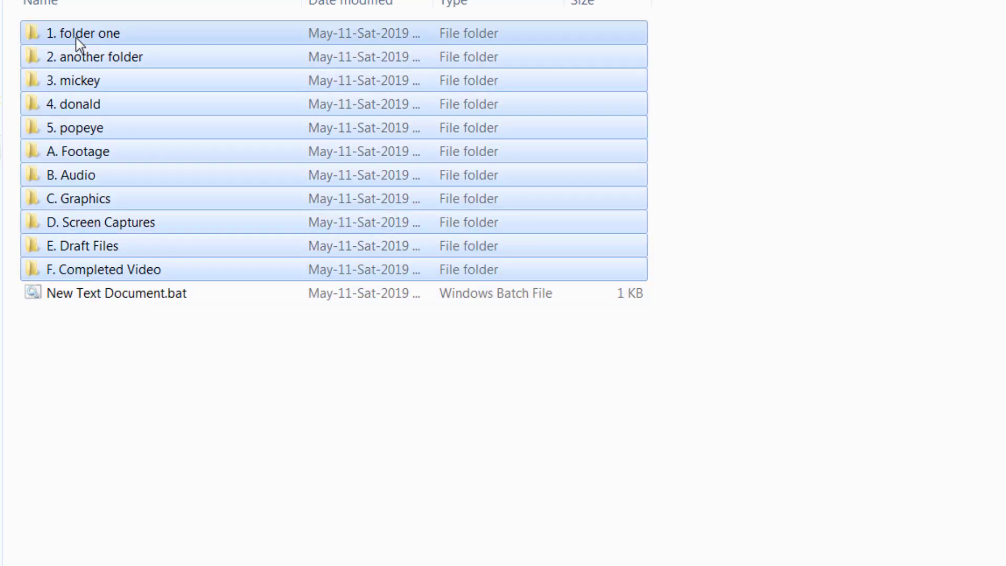
pyautogui.press('Delete')
pyautogui.click(132, 114)
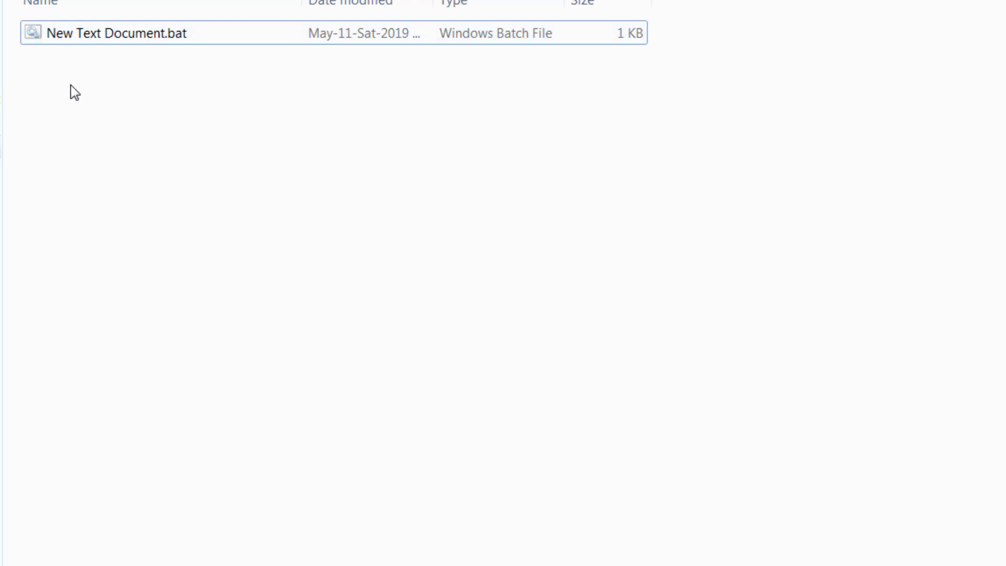
# Copy the full path of New Text Document.bat to the clipboard.
pyautogui.rightClick(67, 34)
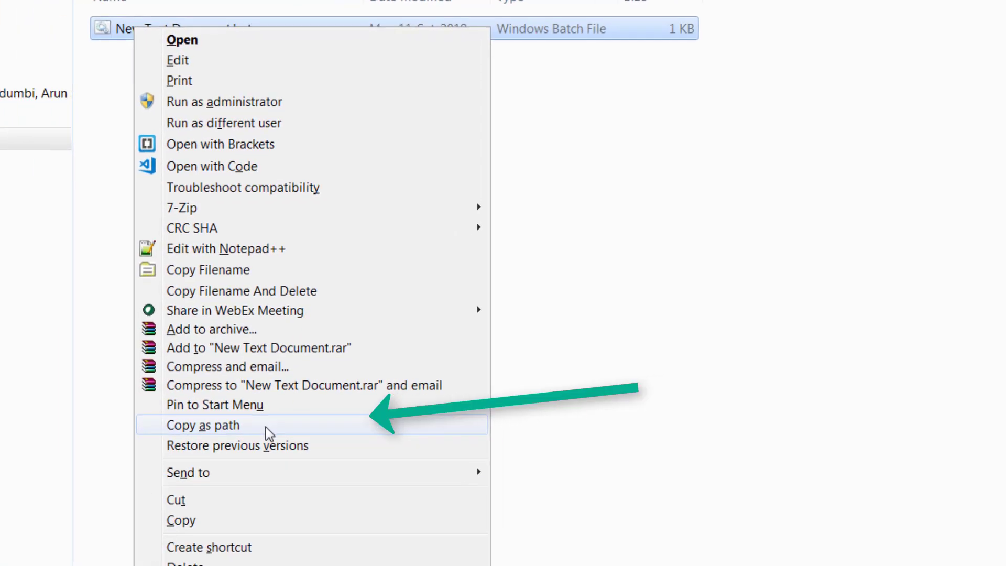
pyautogui.click(273, 441)
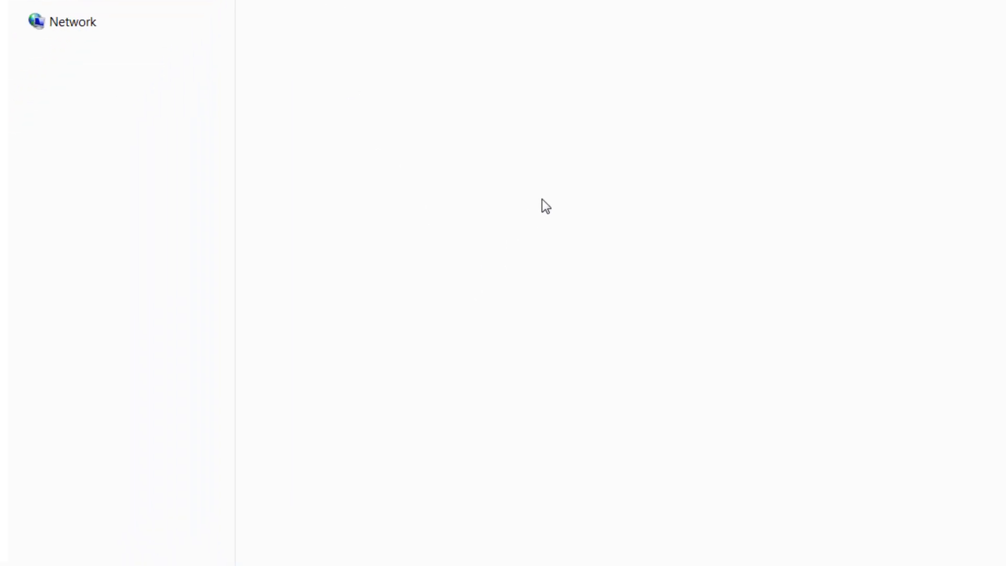
# Launch the Registry Editor by running regedit.
pyautogui.press('super+r')
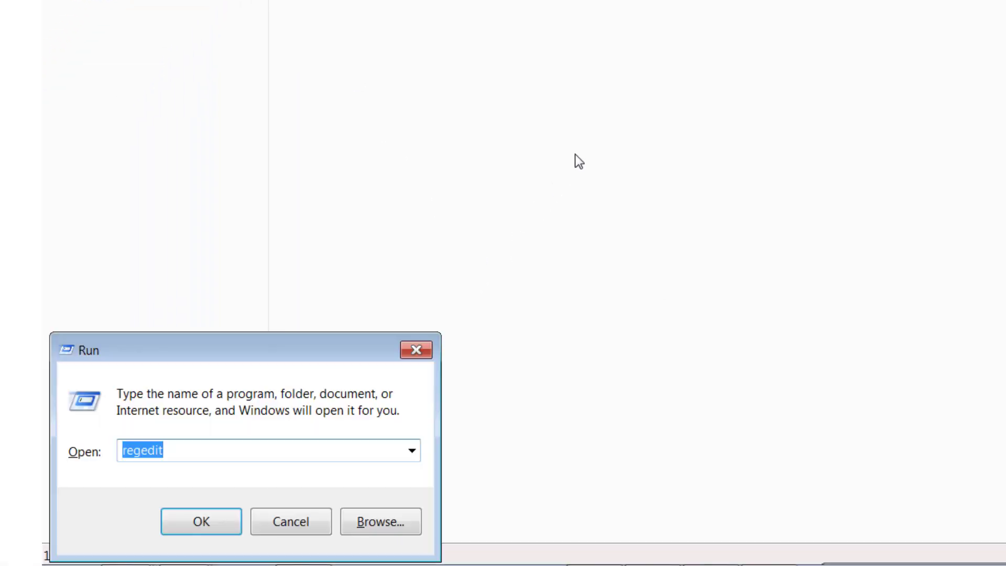
pyautogui.press('Right')
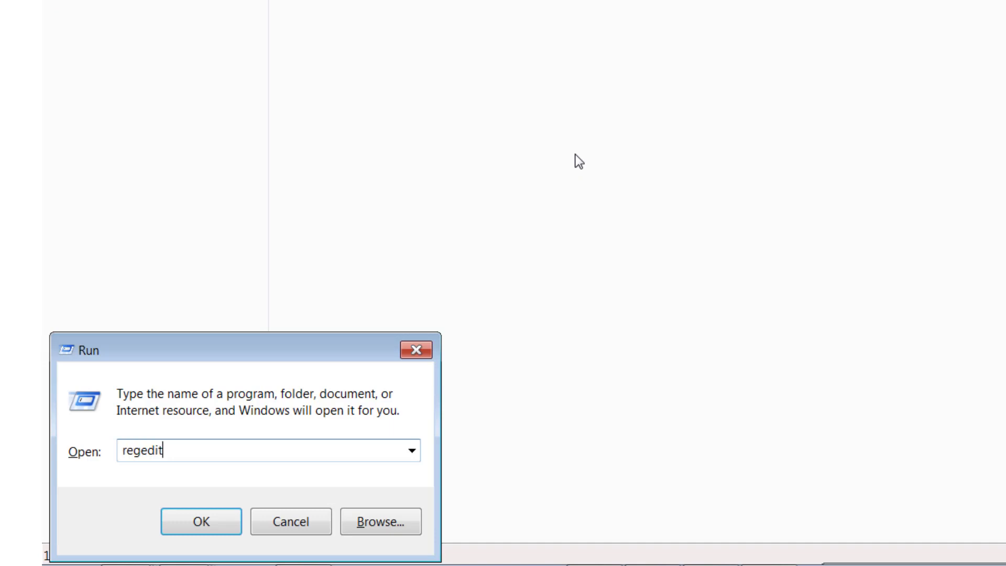
pyautogui.press('Left')
pyautogui.press('Left')
pyautogui.press('Right')
pyautogui.press('Right')
pyautogui.press('Right')
pyautogui.press('Return')
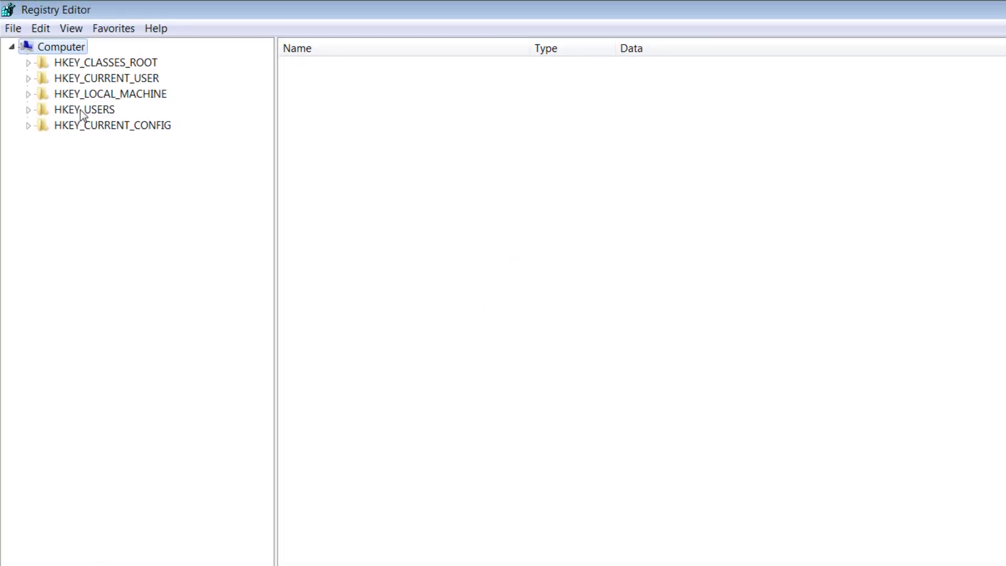
# Expand the registry tree to HKEY_CLASSES_ROOT\directory\background\shell and select its existing Create YT Folders key.
pyautogui.click(66, 62)
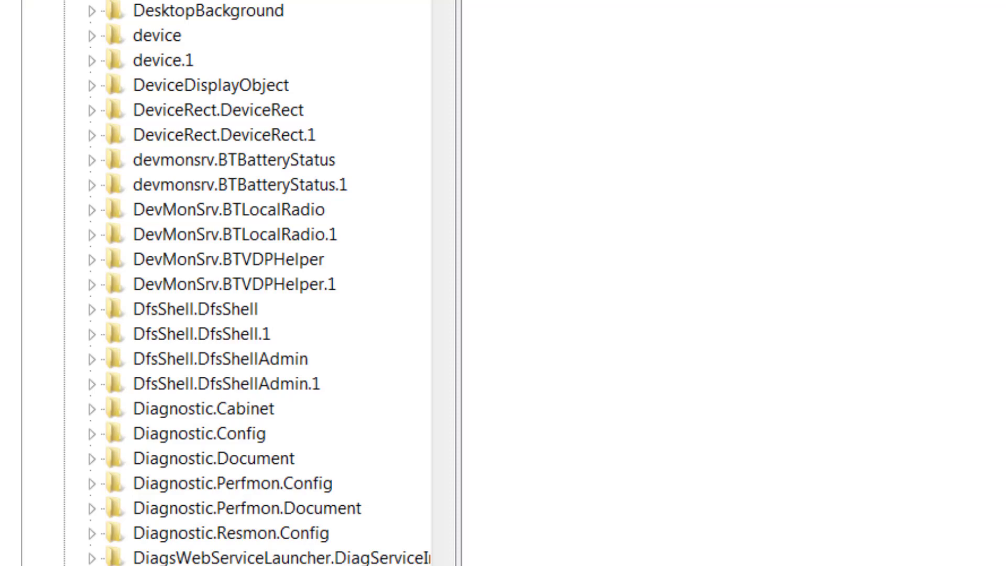
pyautogui.scroll(-7, 140, 61)
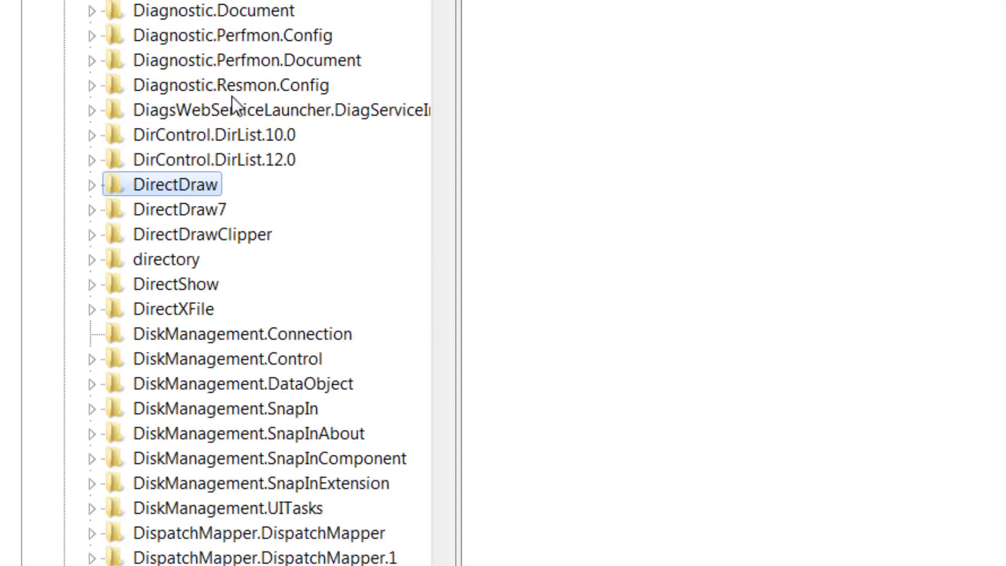
pyautogui.click(153, 188)
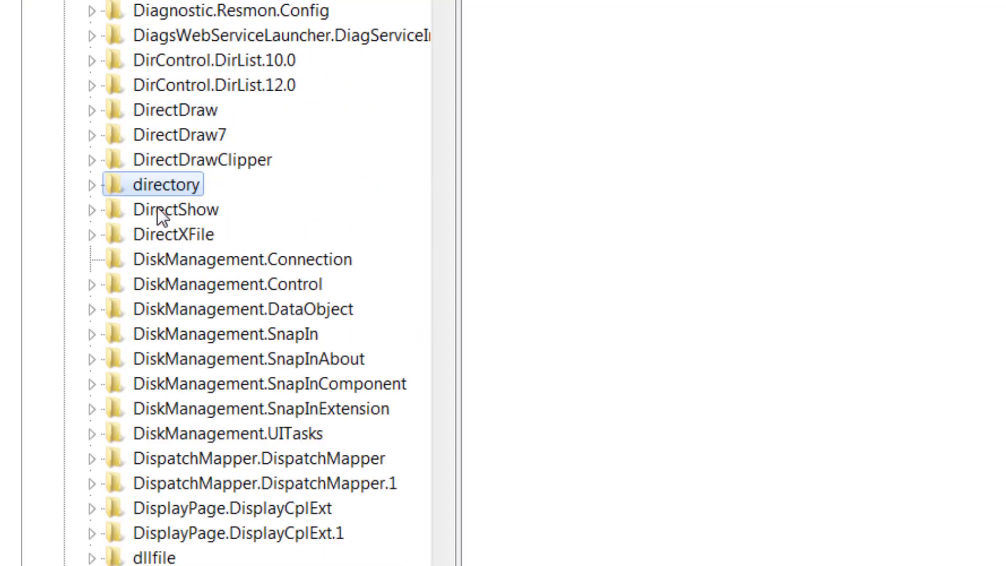
pyautogui.press('Right')
pyautogui.click(157, 208)
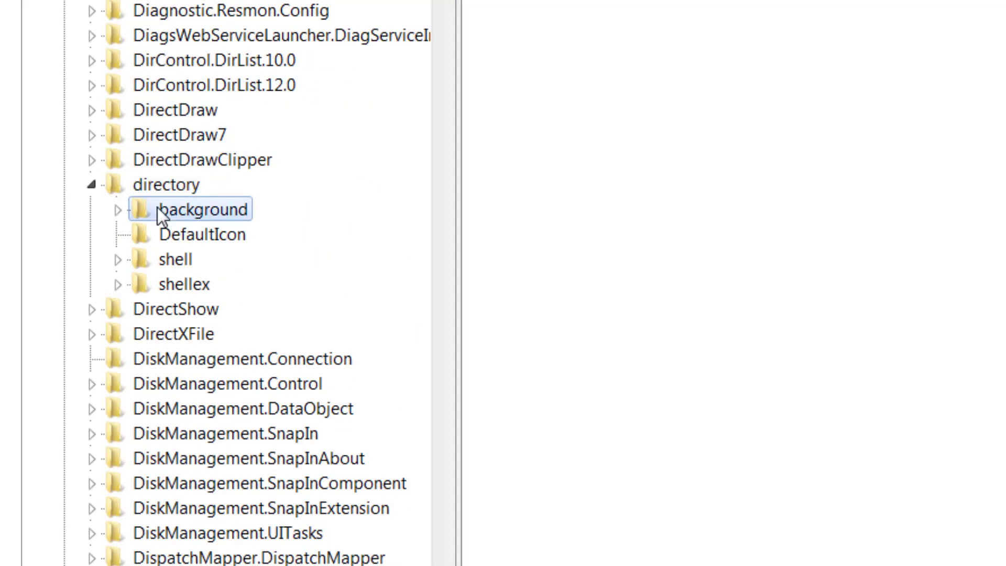
pyautogui.press('Right')
pyautogui.press('Right')
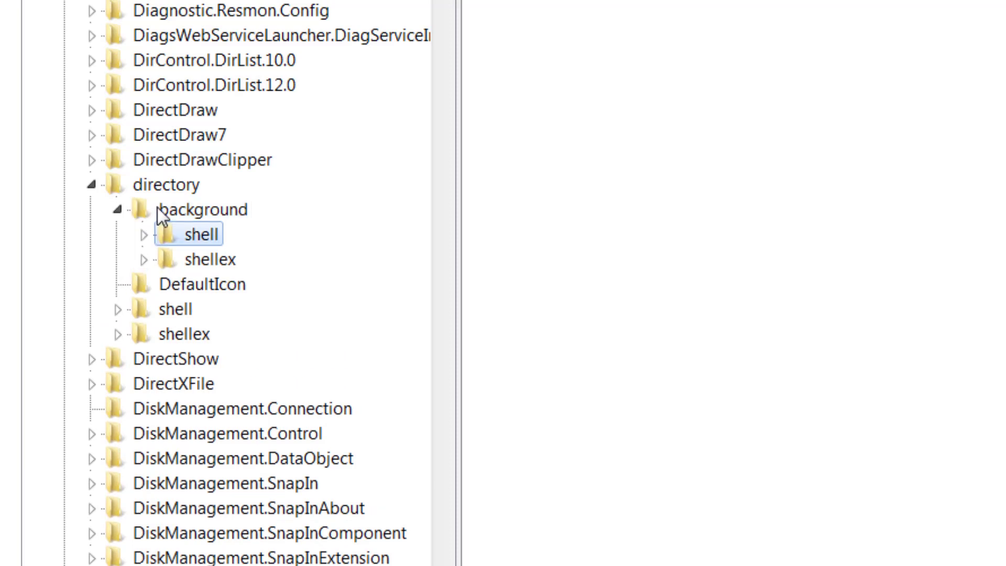
pyautogui.press('Right')
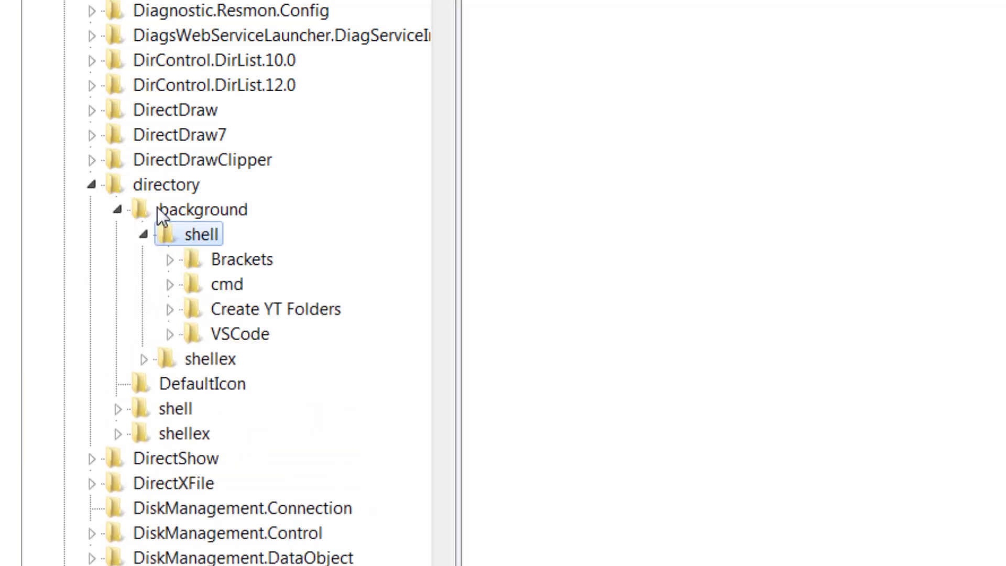
pyautogui.click(275, 313)
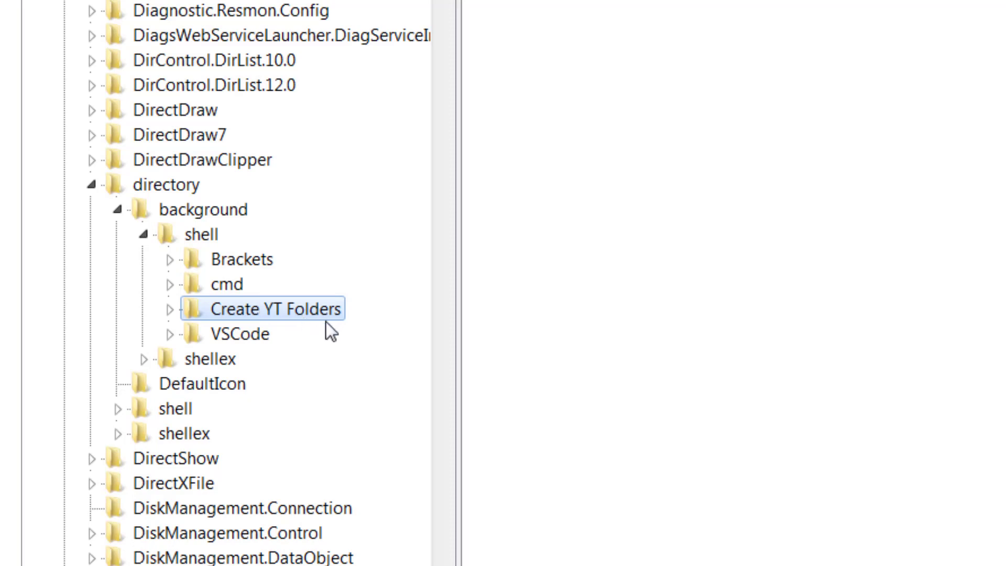
# Create a new key named Create Folders Set under directory\background\shell.
pyautogui.click(208, 235)
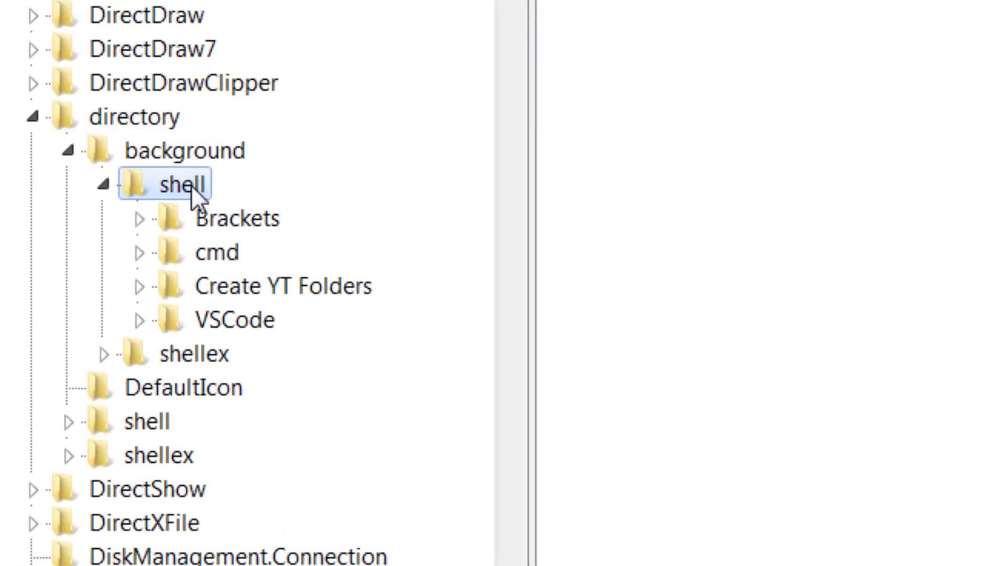
pyautogui.rightClick(191, 185)
pyautogui.moveTo(265, 248)
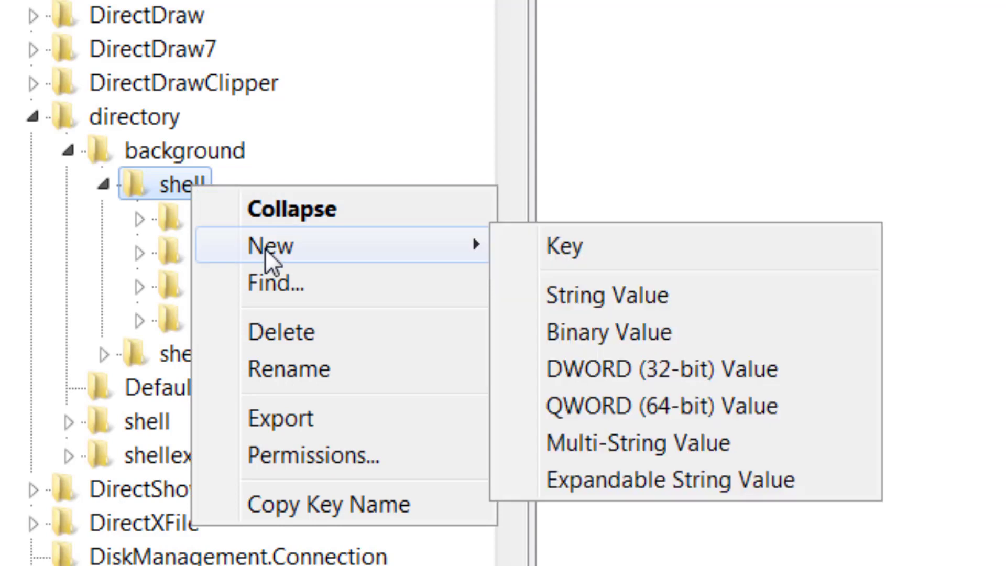
pyautogui.click(585, 250)
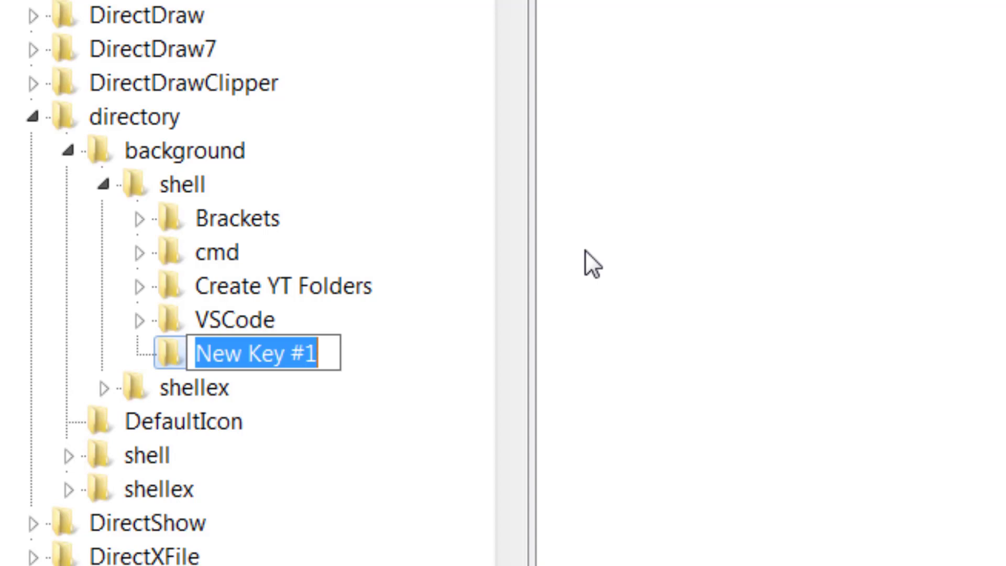
pyautogui.write('C')
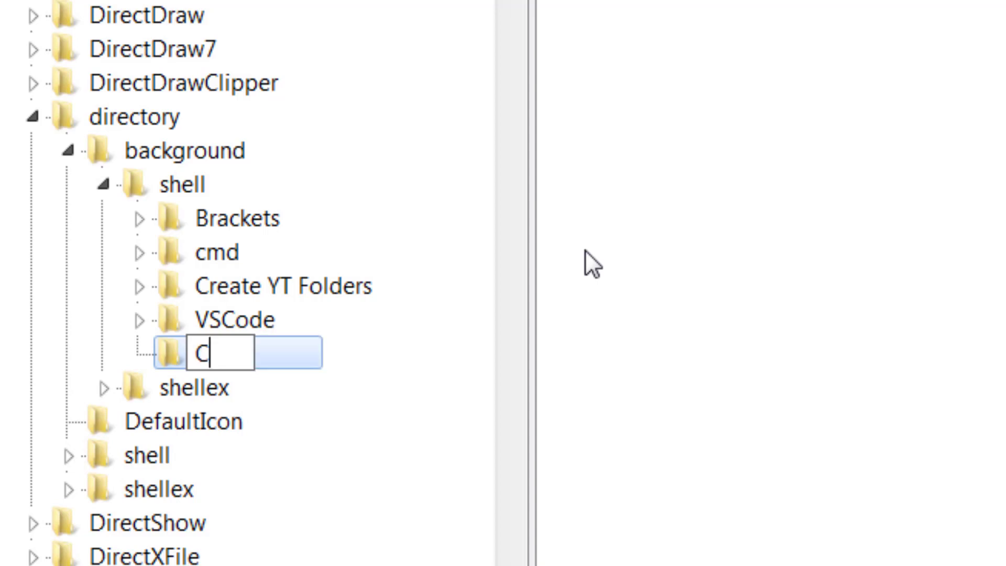
pyautogui.write('reate ')
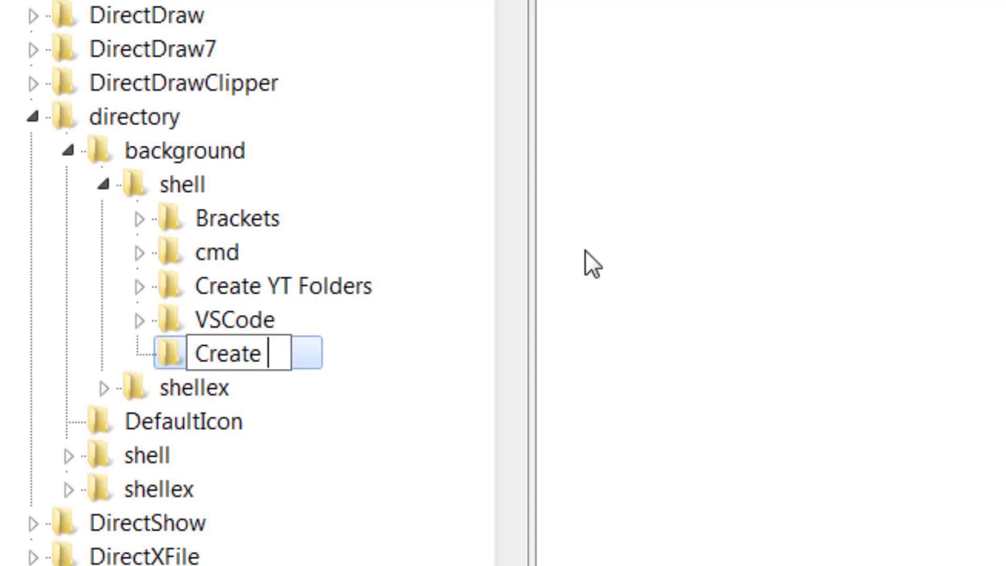
pyautogui.write('Folder')
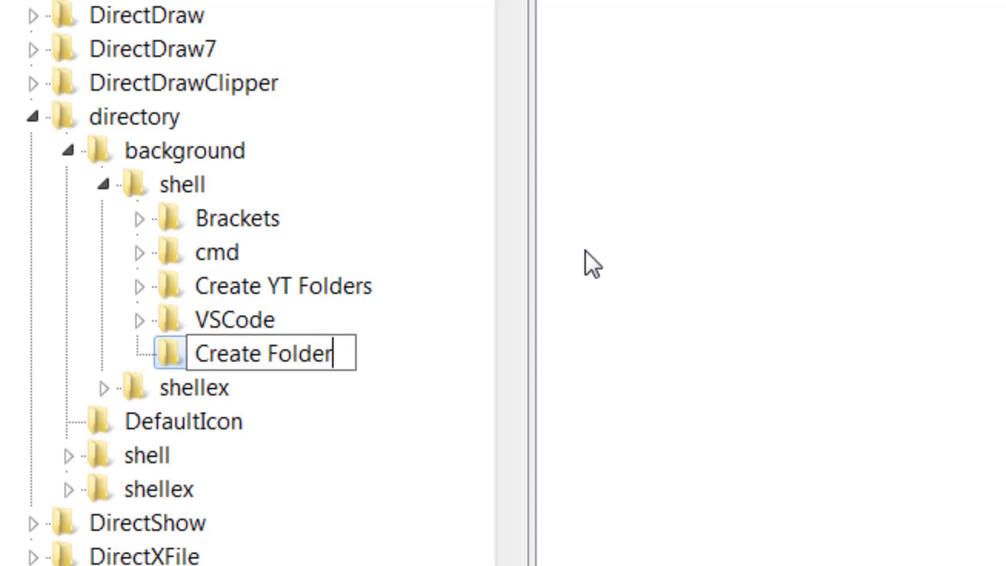
pyautogui.write('s Set')
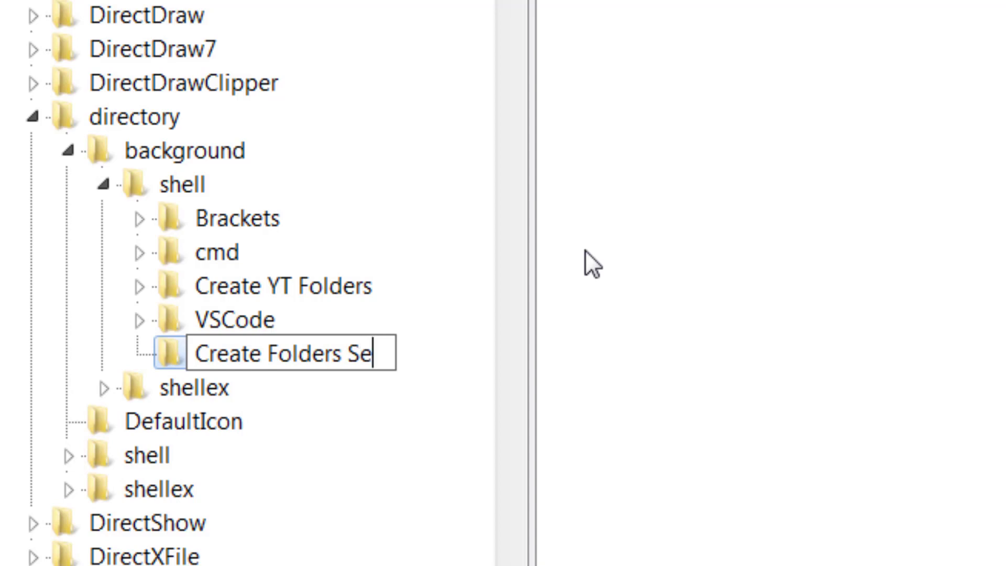
pyautogui.press('Return')
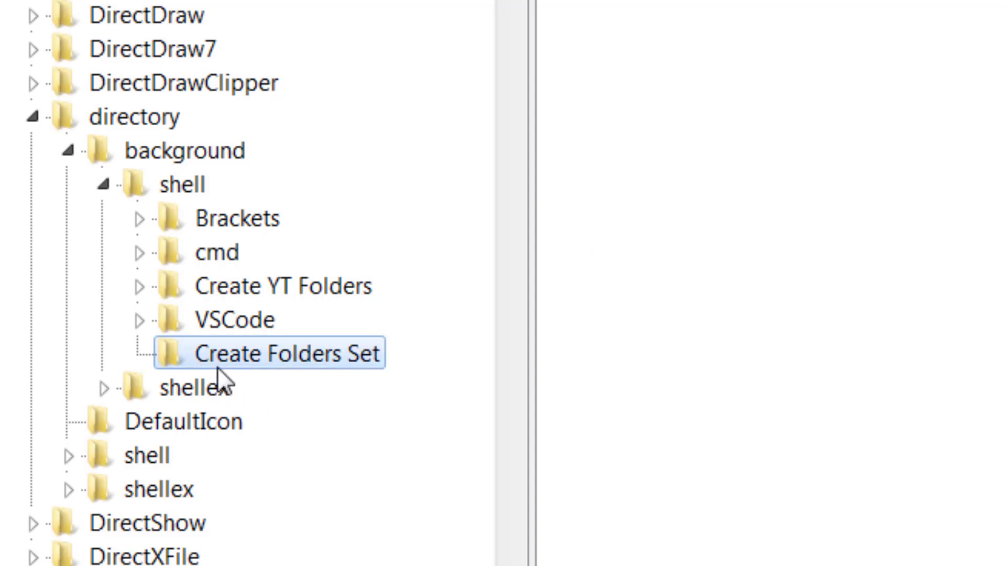
# Add a subkey named command inside the Create Folders Set key.
pyautogui.rightClick(260, 360)
pyautogui.moveTo(357, 417)
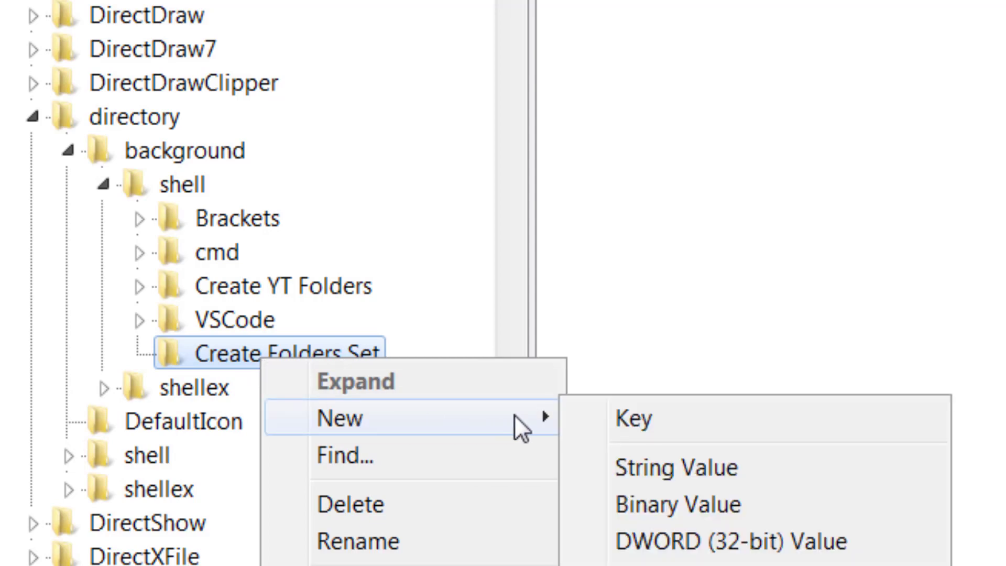
pyautogui.click(608, 417)
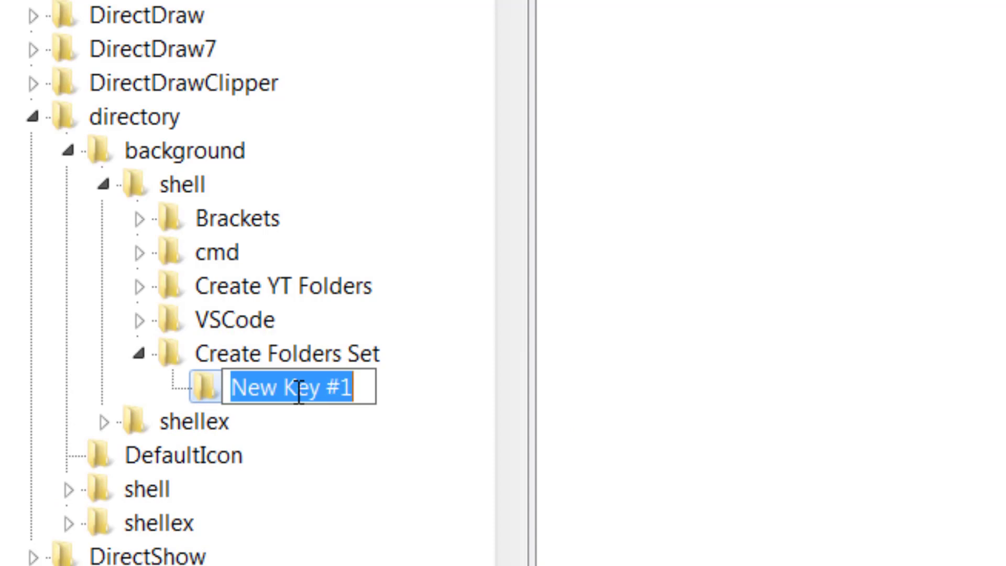
pyautogui.write('command')
pyautogui.press('Return')
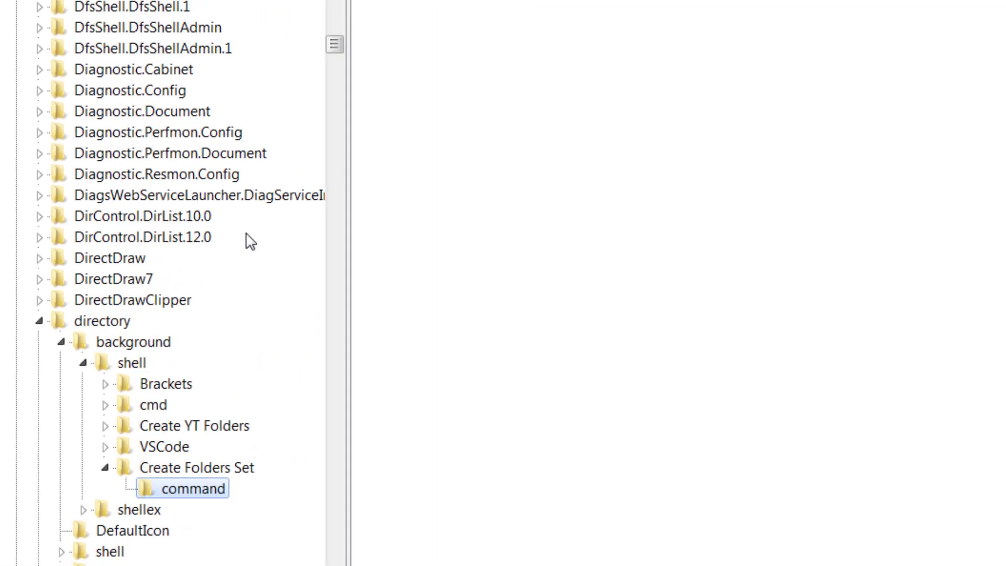
# Set the command key's (Default) value data to "C:\Creating batch folders\New Text Document.bat", including the quotation marks.
pyautogui.click(299, 81)
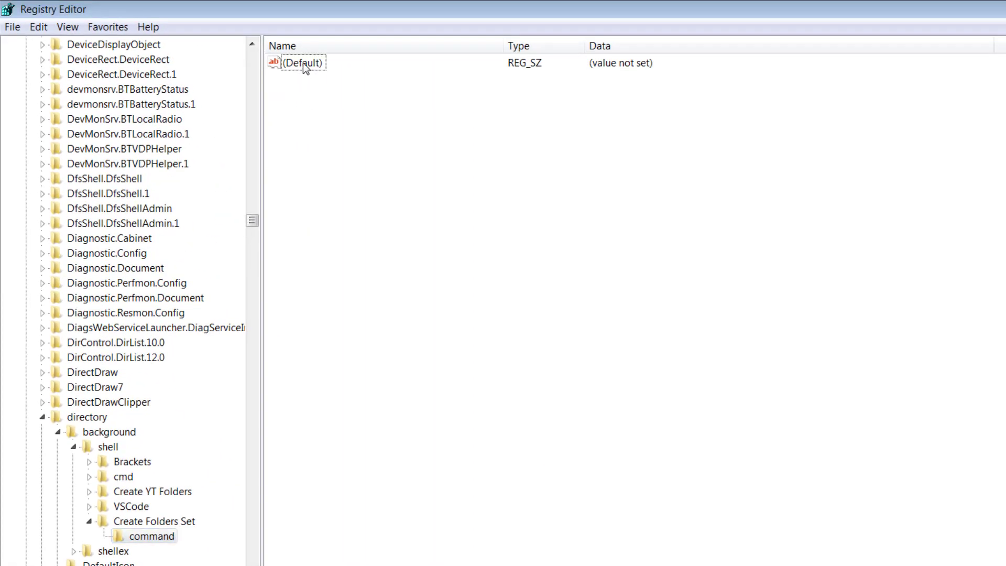
pyautogui.doubleClick(303, 63)
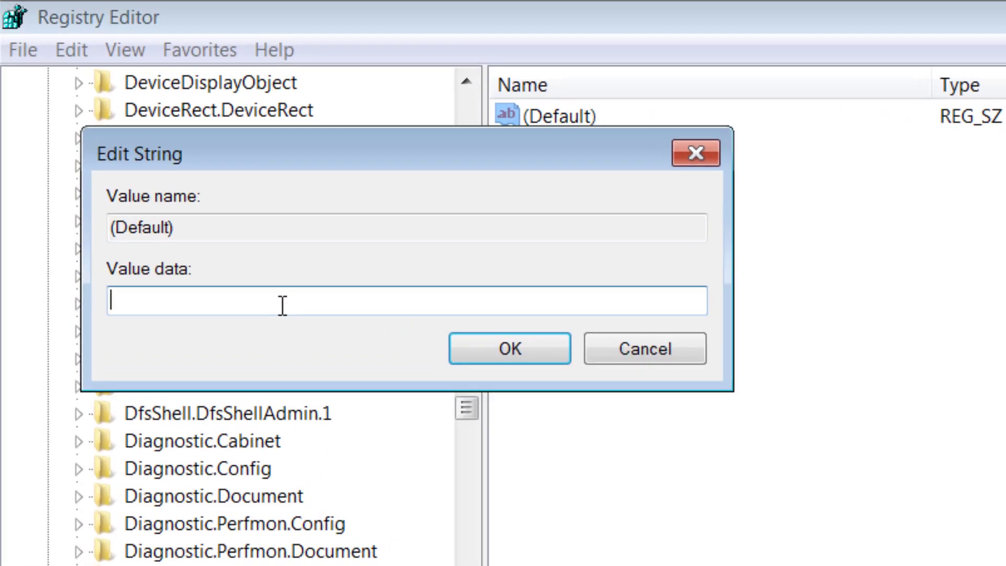
pyautogui.write('"C:\\Creating batch folders\\New Text Document.bat"')
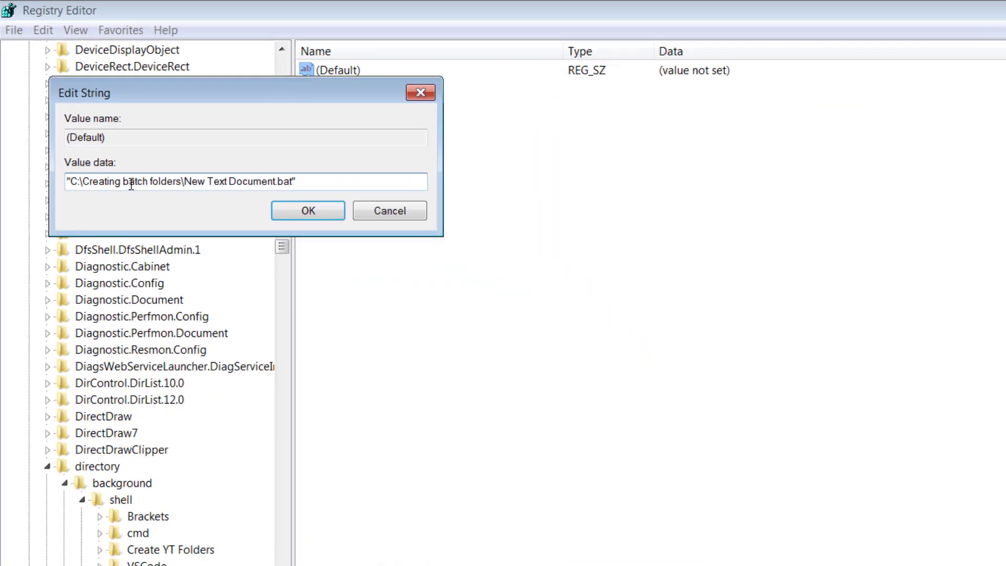
pyautogui.moveTo(110, 125); pyautogui.dragTo(207, 125)
pyautogui.click(233, 147)
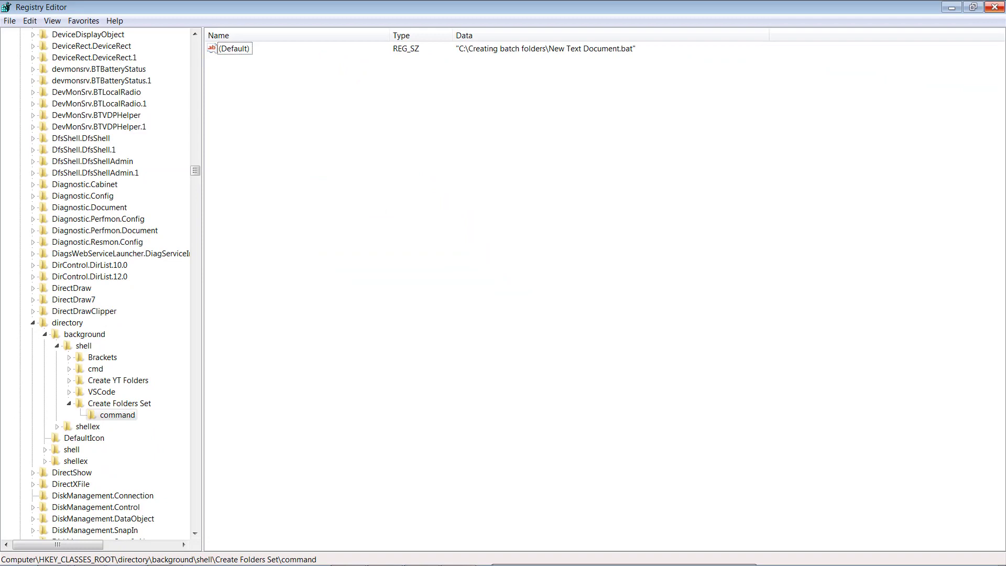
# Minimize the Registry Editor and run Create Folders Set in the folder containing New Text Document.bat.
pyautogui.click(952, 7)
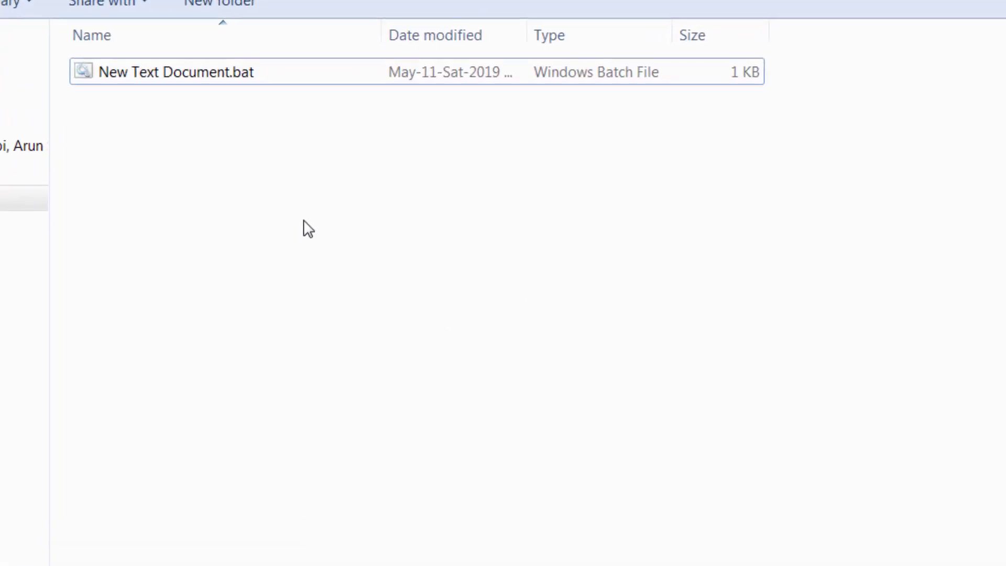
pyautogui.rightClick(304, 220)
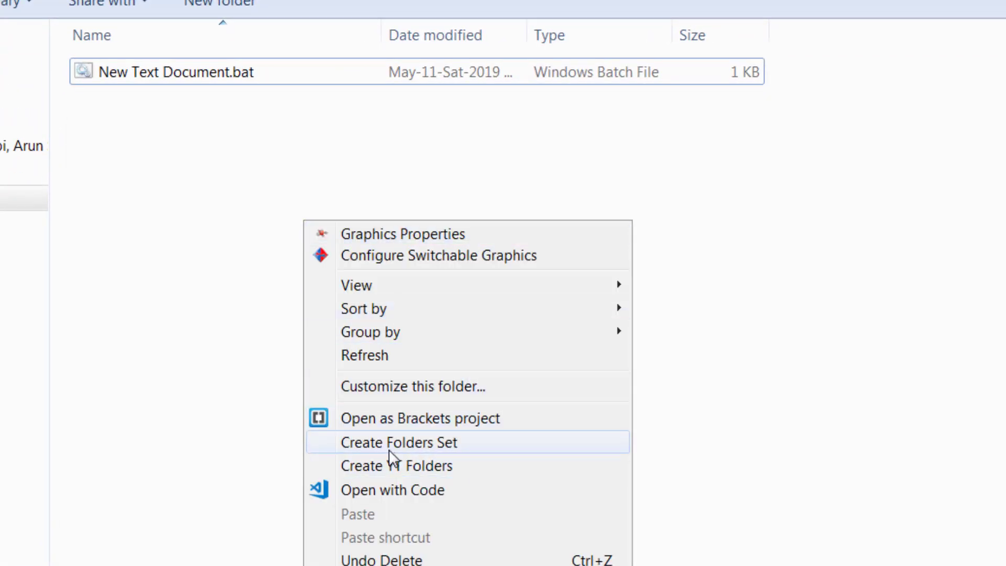
pyautogui.click(481, 447)
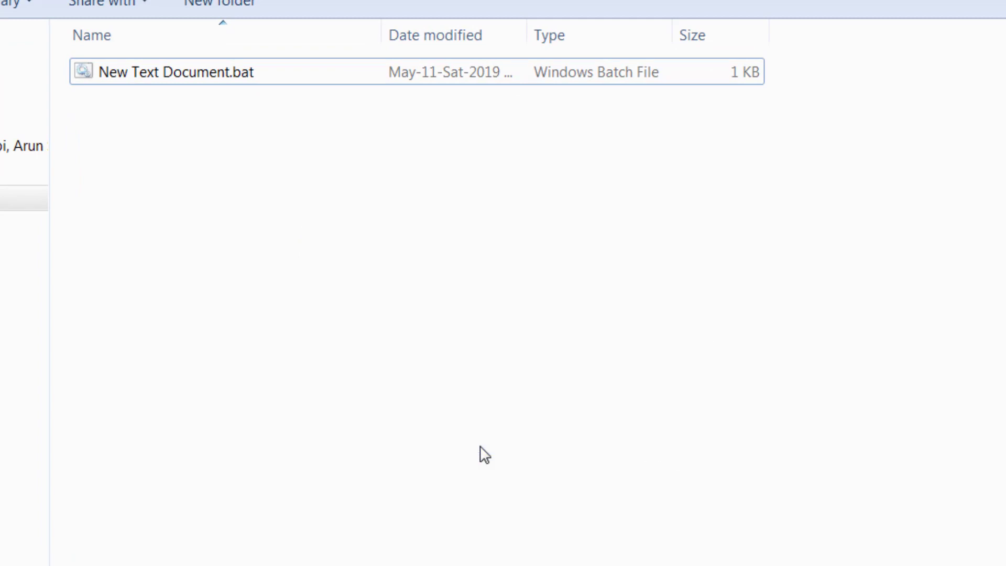